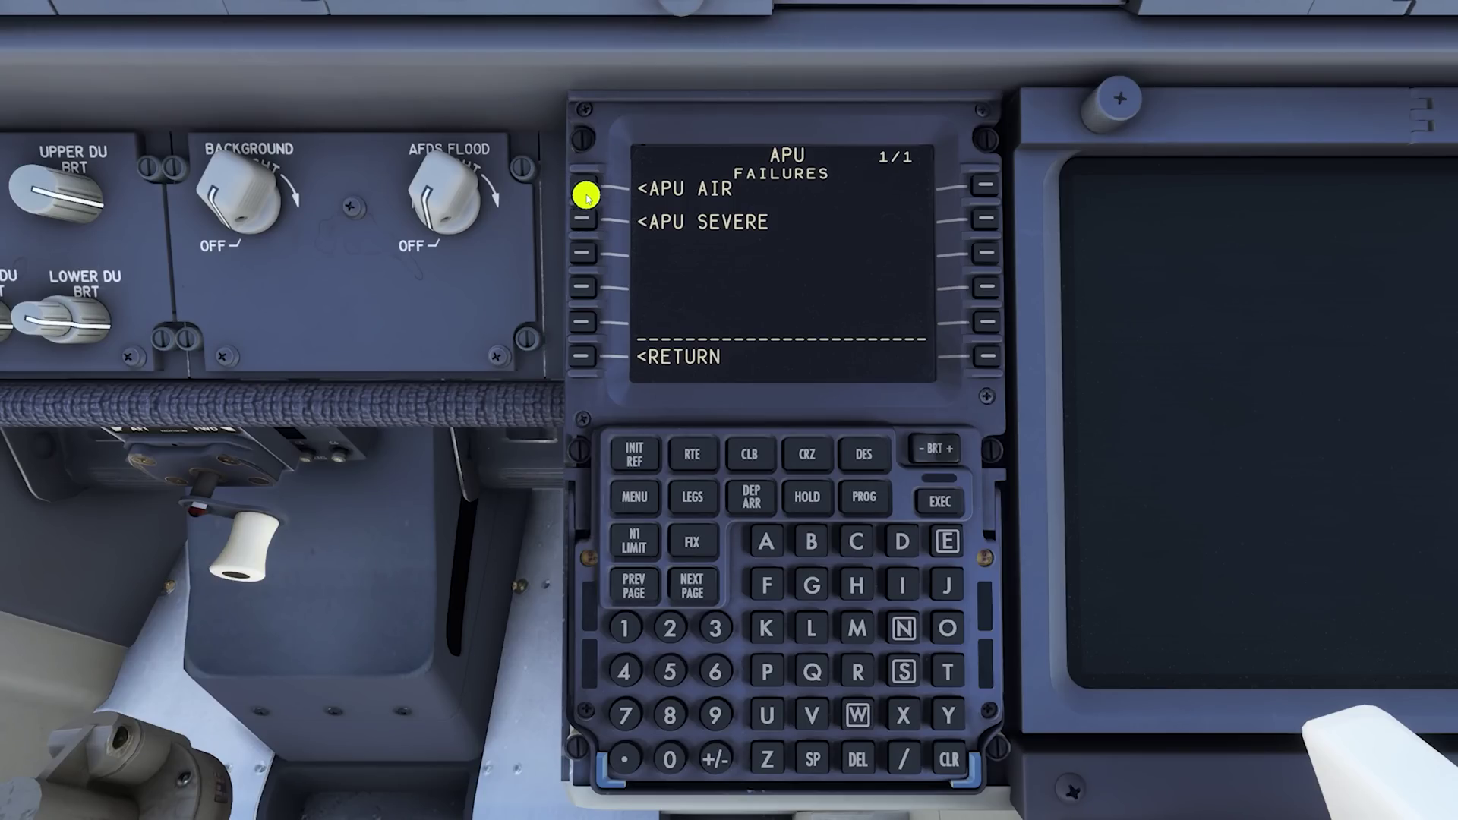
# Open the APU AIR failure and arm it to activate in 02 hours.
pyautogui.click(582, 186)
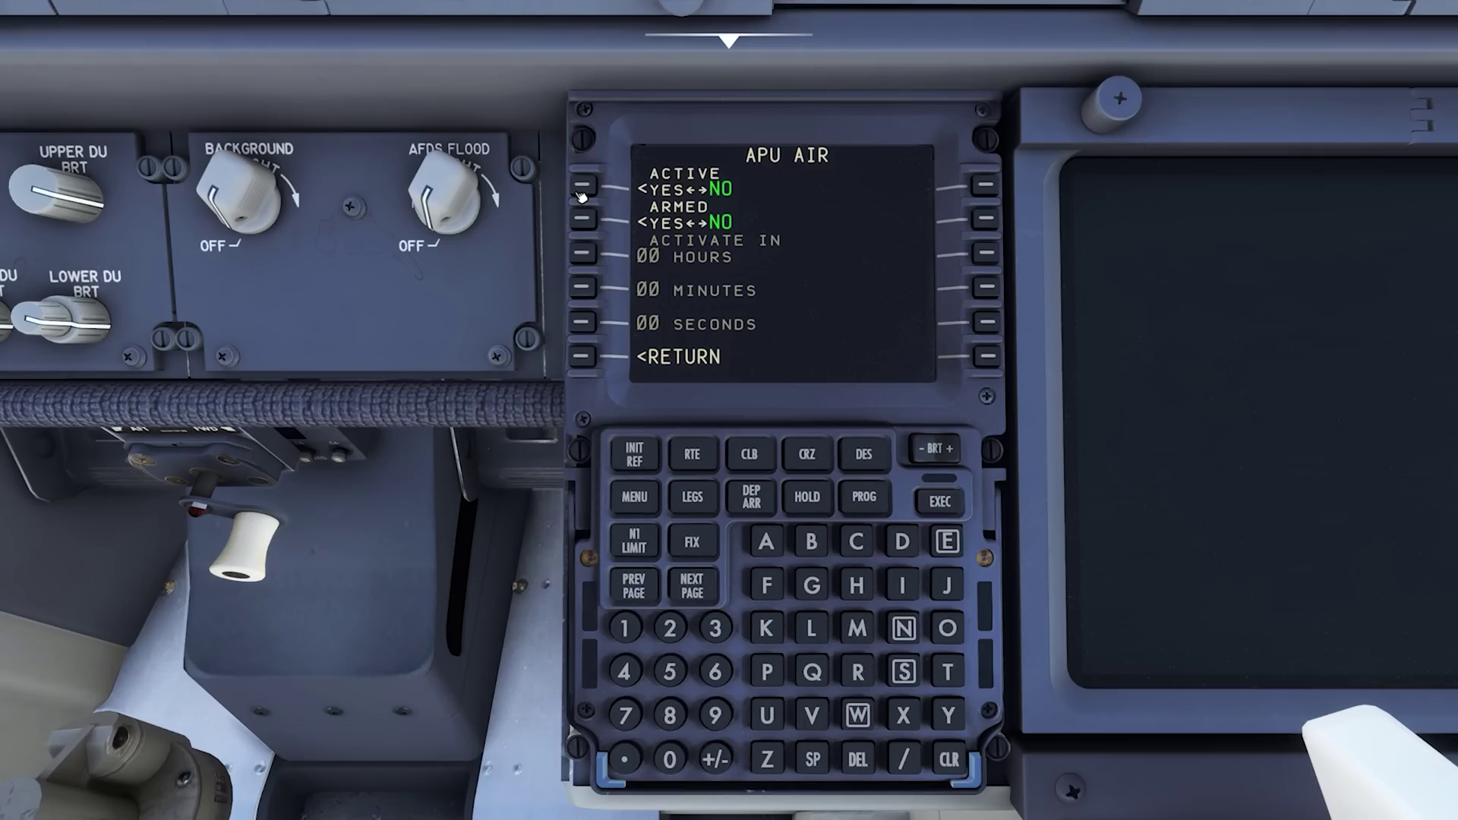
pyautogui.click(584, 189)
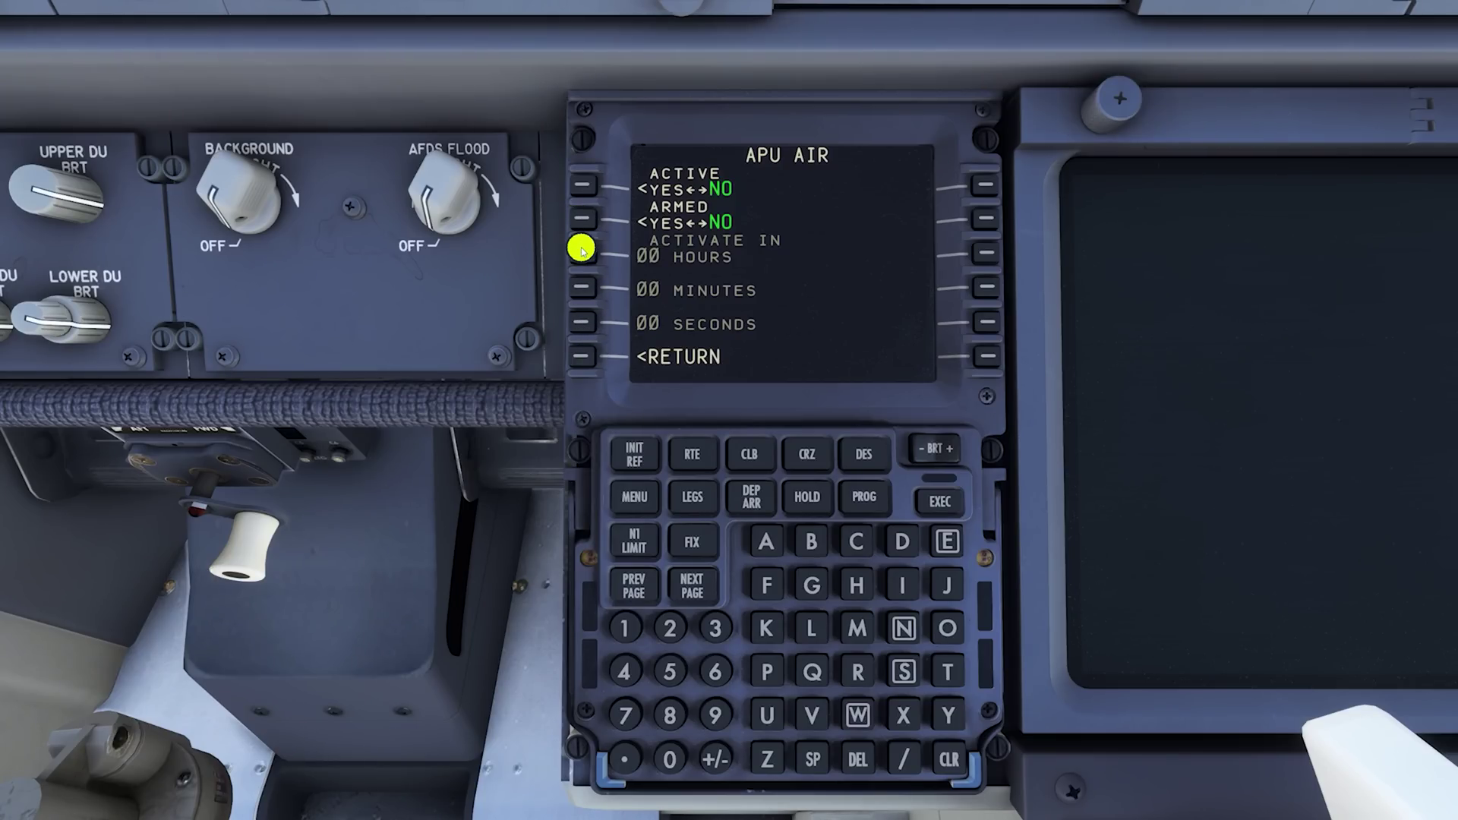
pyautogui.click(583, 221)
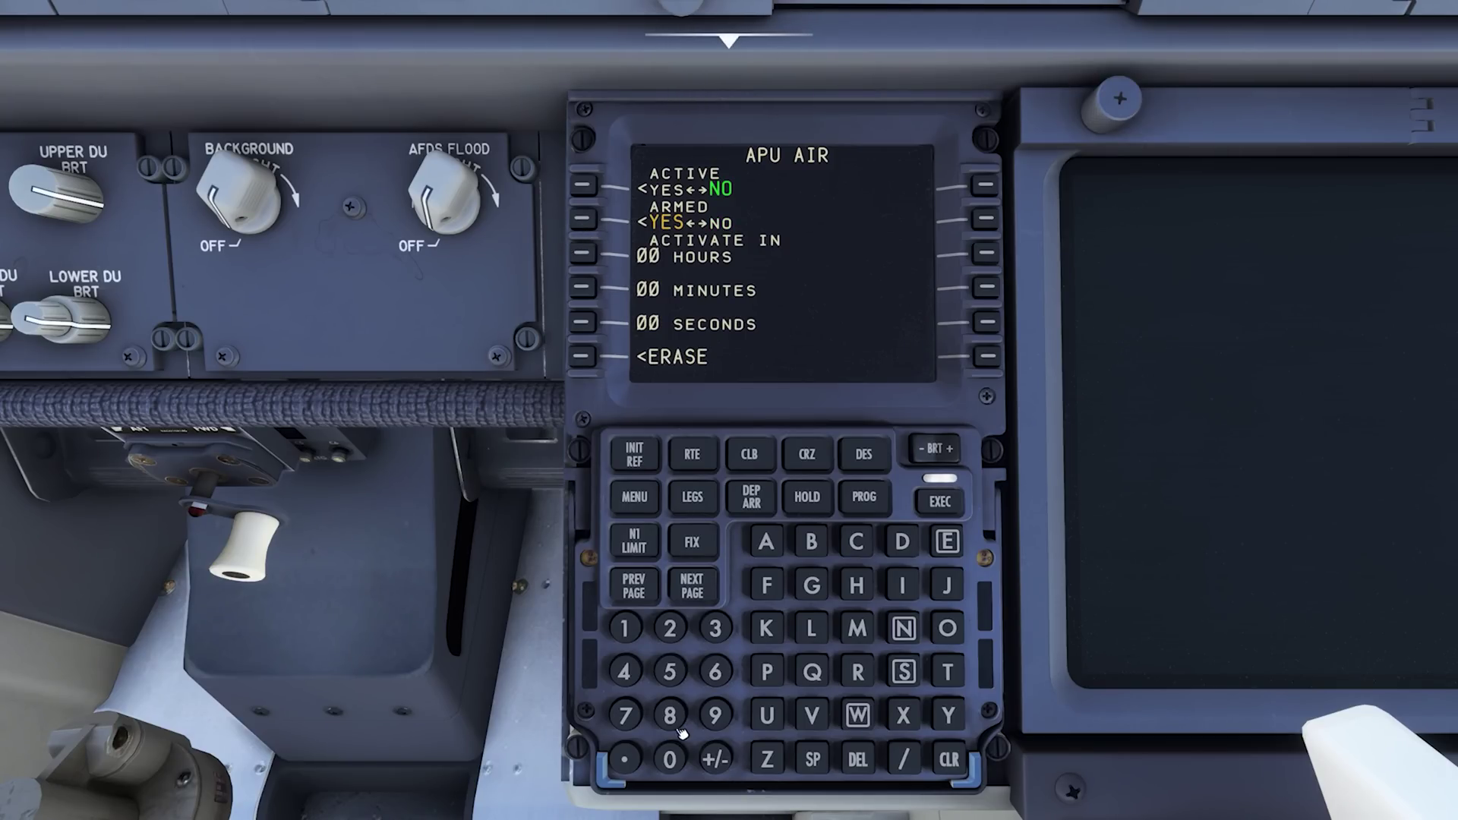
pyautogui.click(672, 760)
pyautogui.click(672, 629)
pyautogui.click(587, 262)
pyautogui.moveTo(582, 247); pyautogui.dragTo(725, 241)
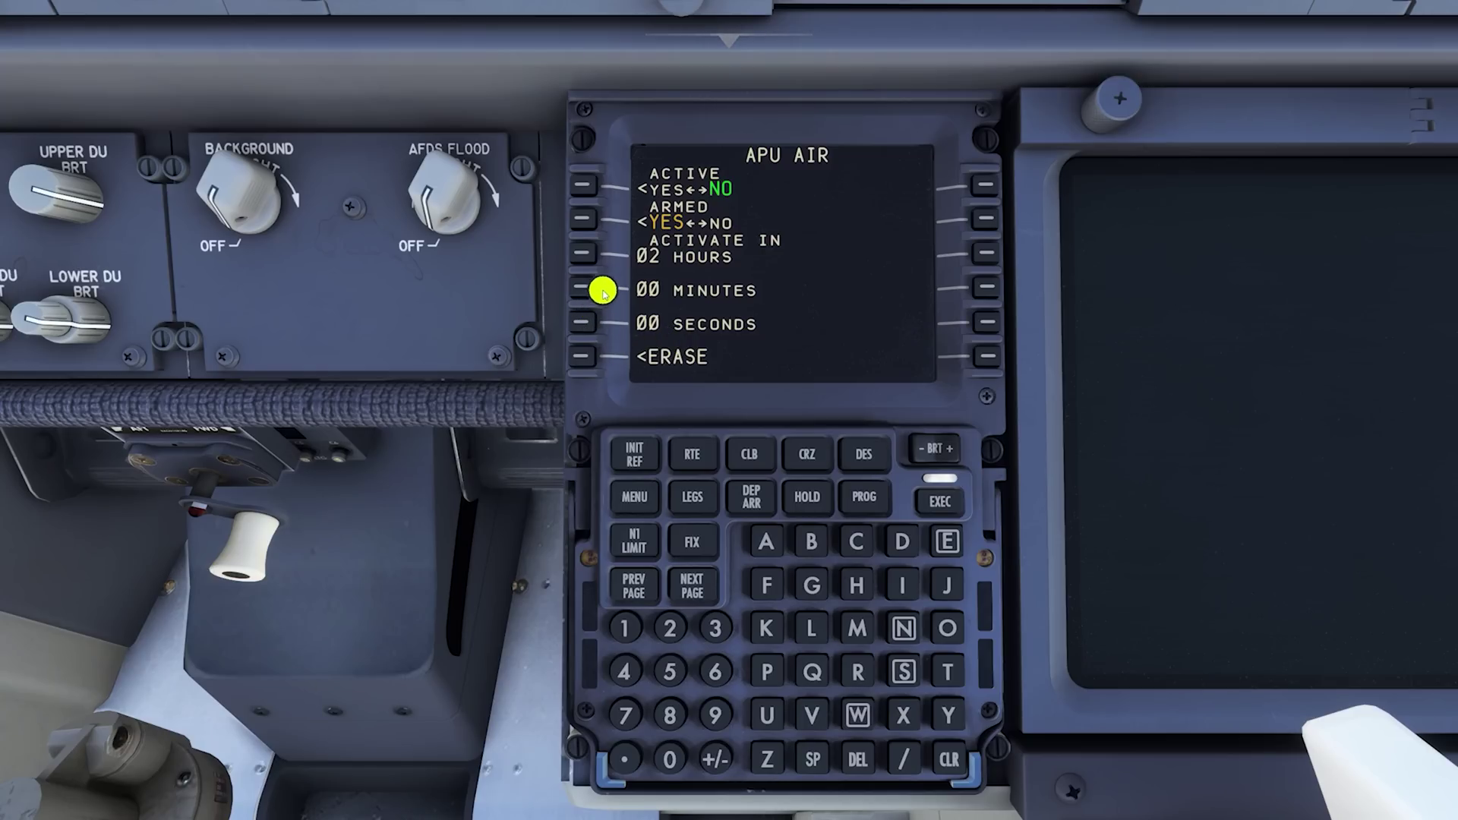
# Disarm the APU AIR failure, erase its pending changes and return from its page.
pyautogui.click(589, 219)
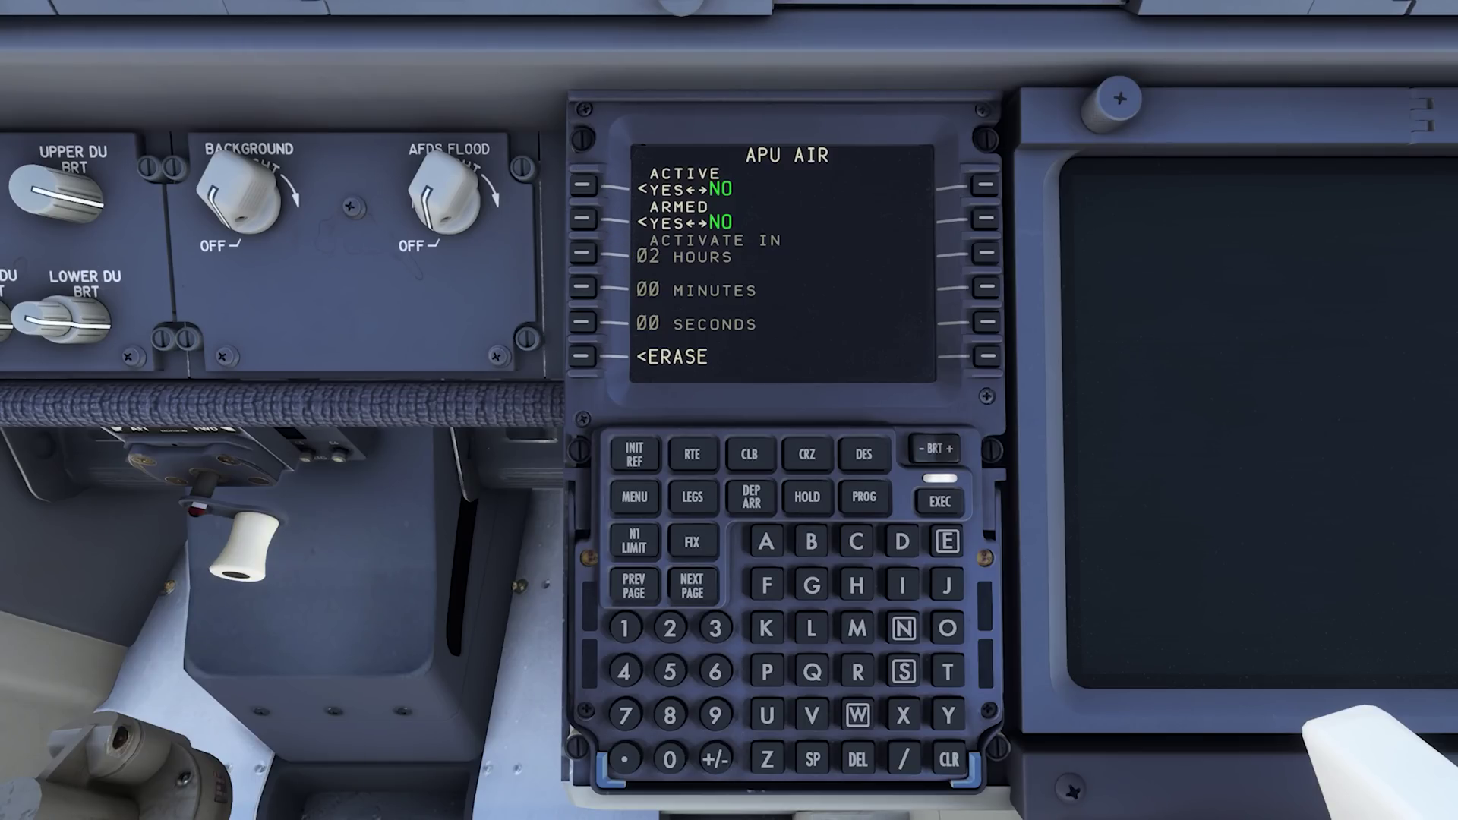
pyautogui.click(585, 185)
pyautogui.click(583, 186)
pyautogui.click(585, 359)
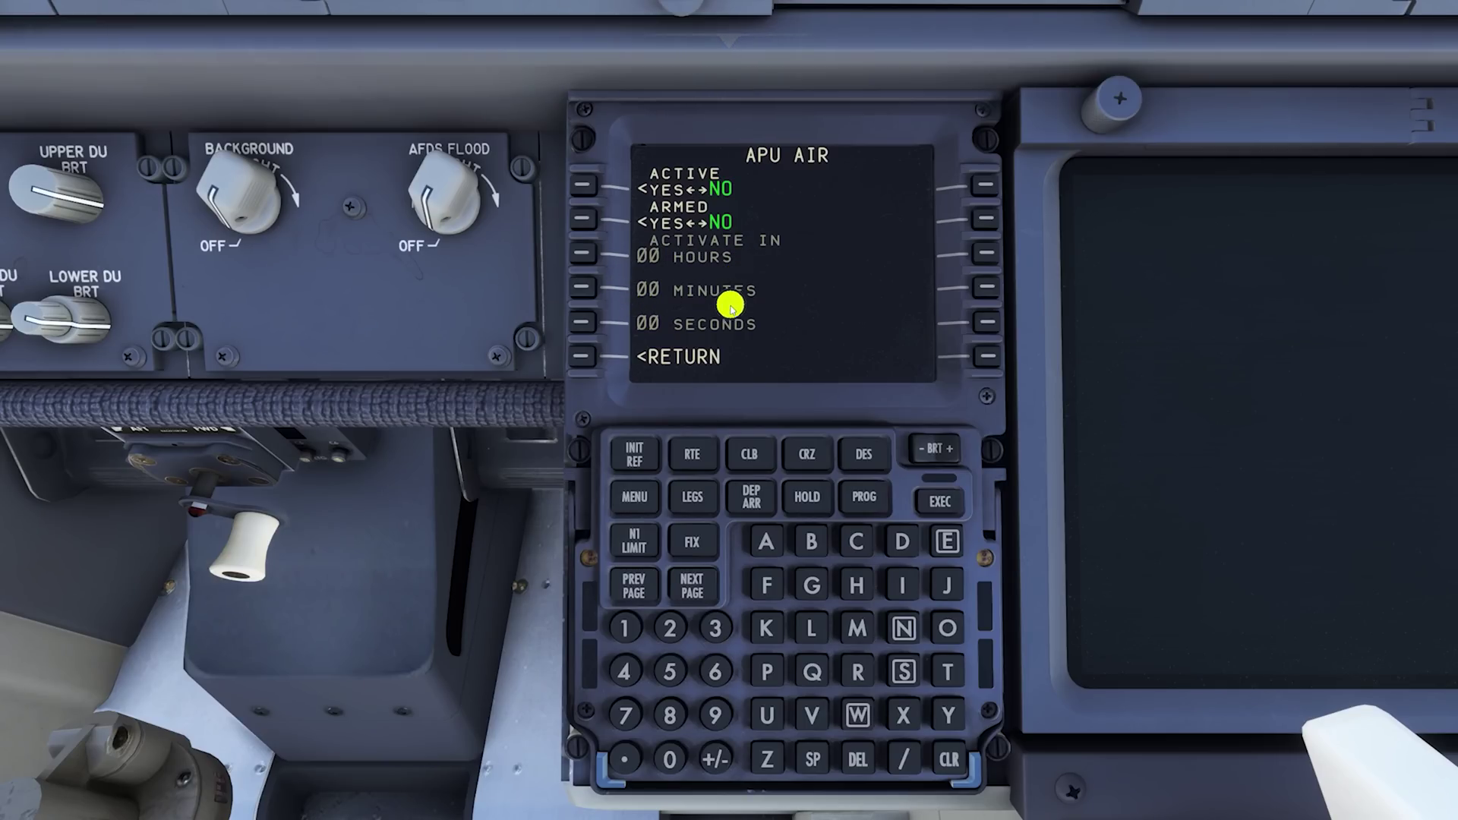
pyautogui.click(584, 357)
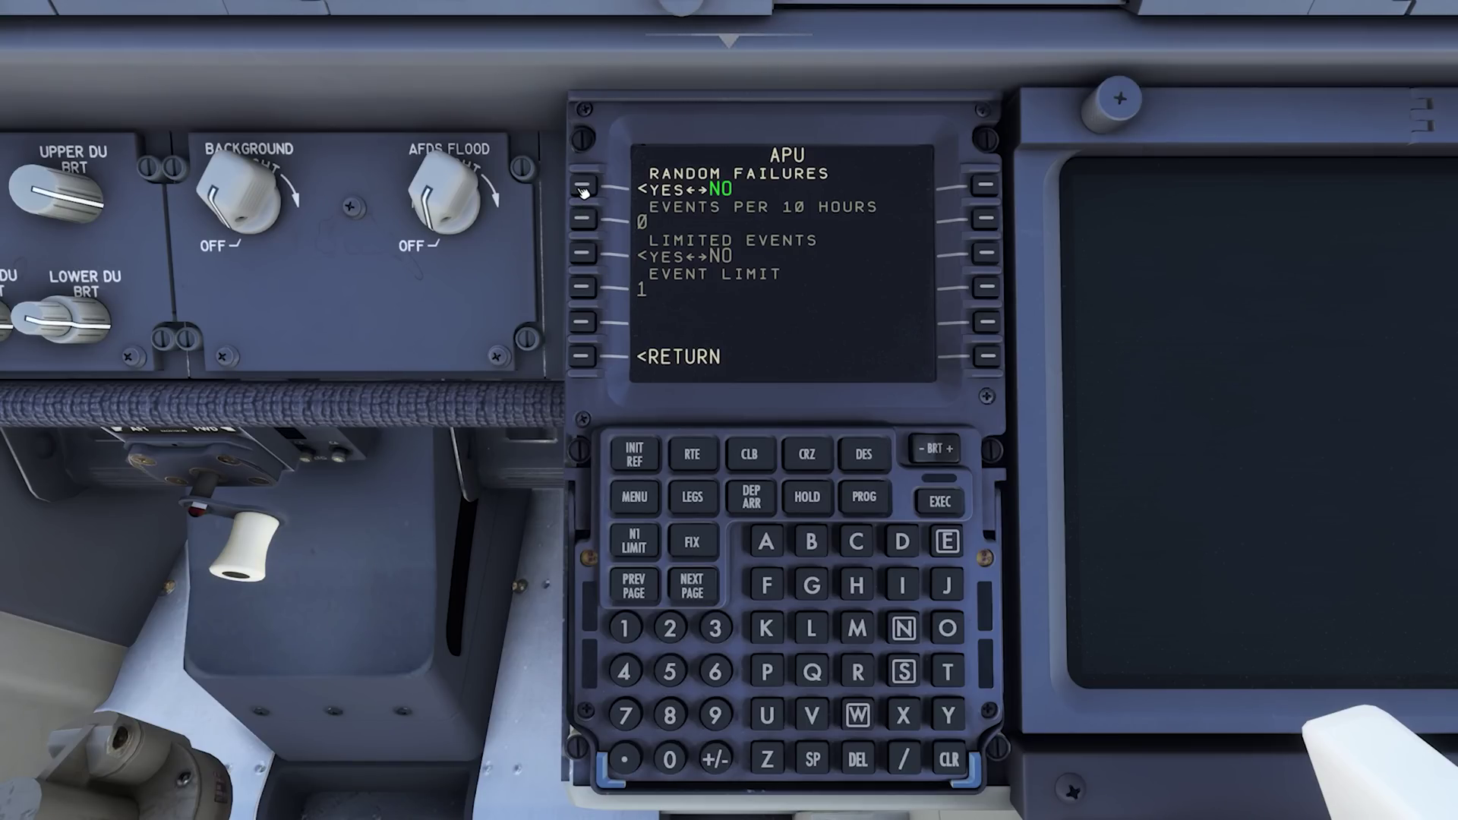
# Try APU random failures with 2 events per 10 hours and limited events enabled, and erase the changes.
pyautogui.click(583, 187)
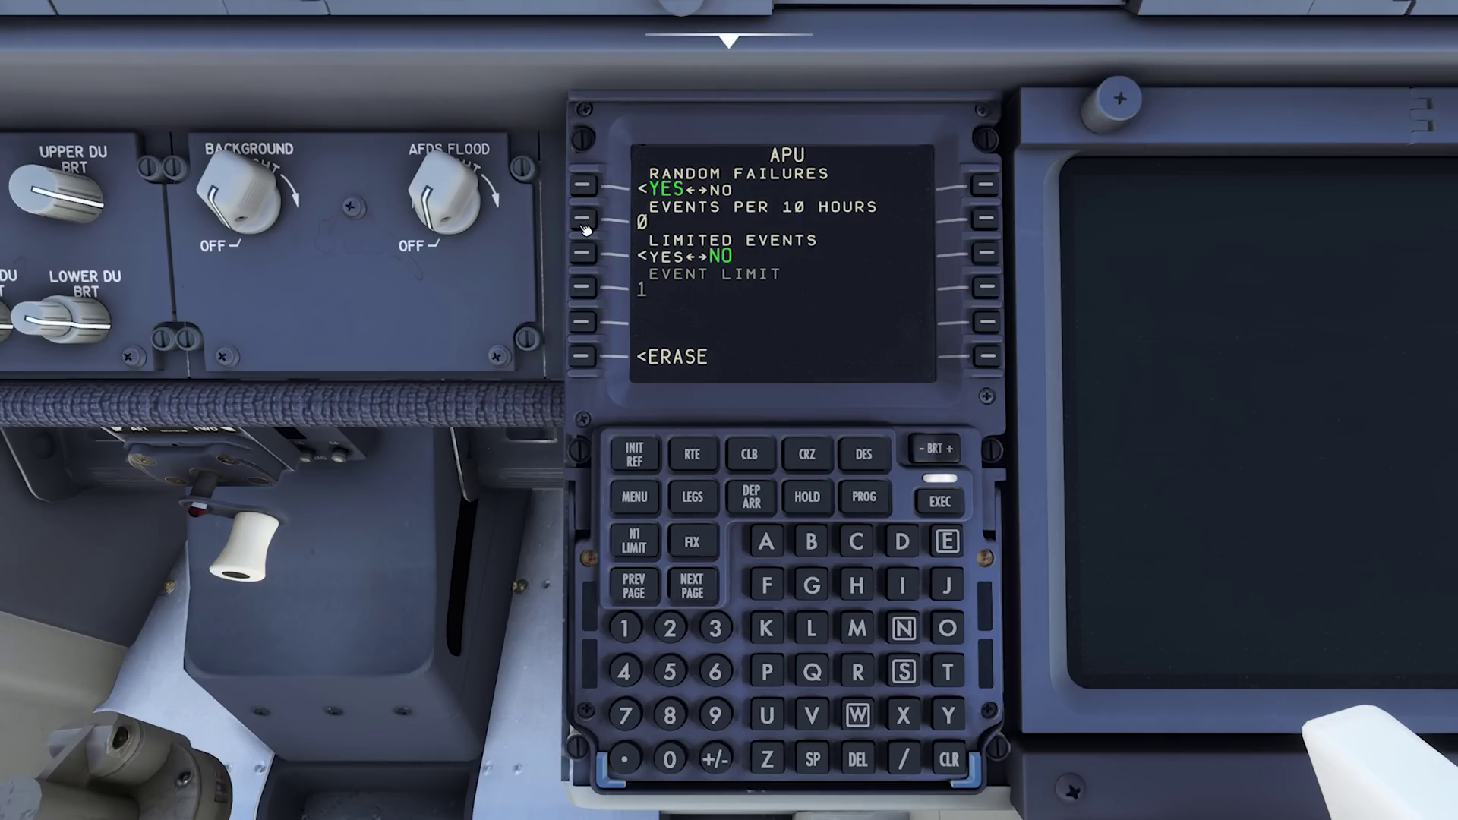
pyautogui.moveTo(584, 226)
pyautogui.mouseDown()
pyautogui.moveTo(815, 222)
pyautogui.moveTo(586, 221)
pyautogui.mouseUp()
pyautogui.click(675, 640)
pyautogui.click(585, 220)
pyautogui.click(584, 254)
pyautogui.click(593, 222)
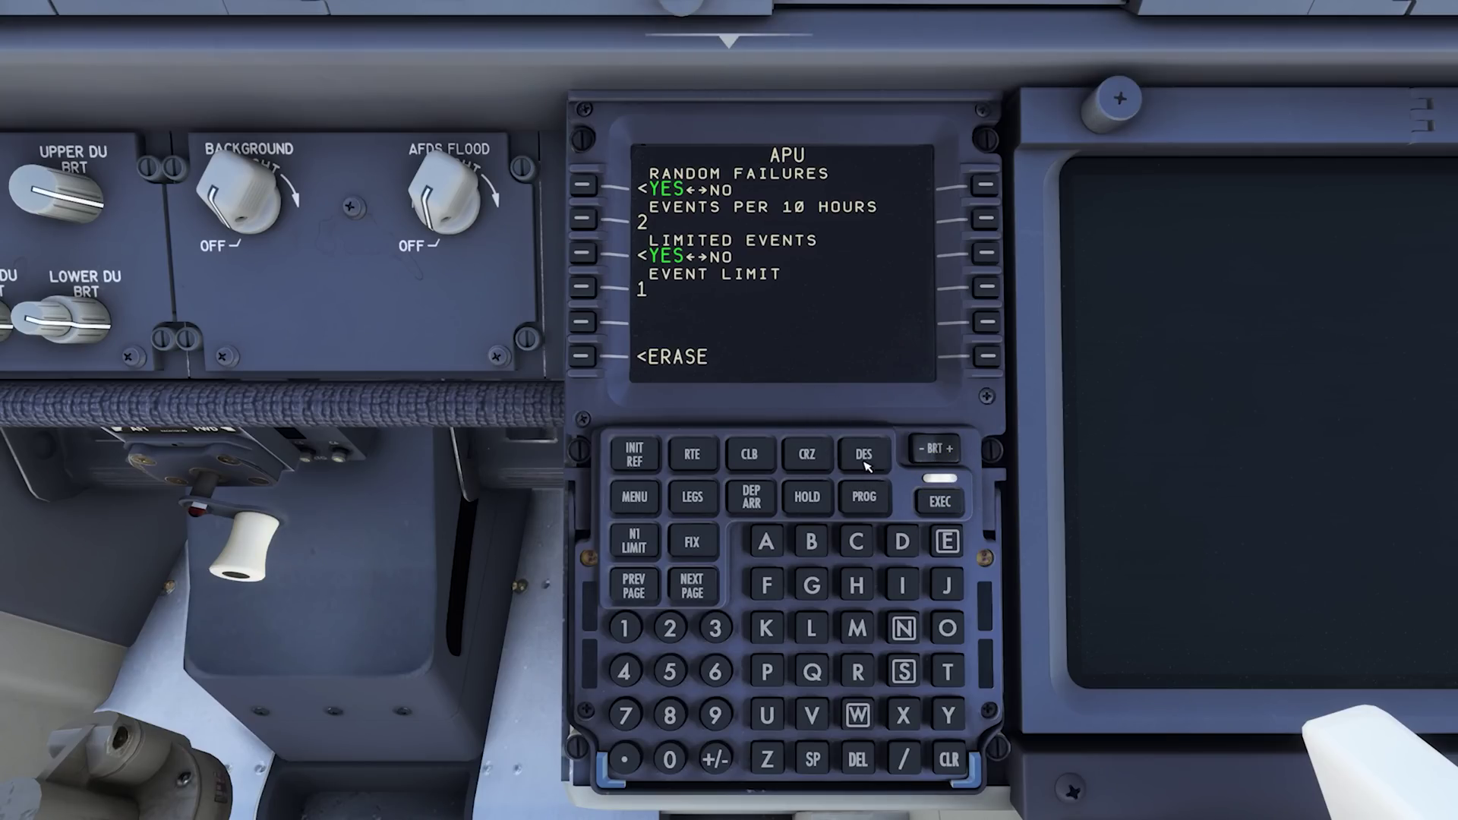
pyautogui.click(589, 359)
pyautogui.click(580, 362)
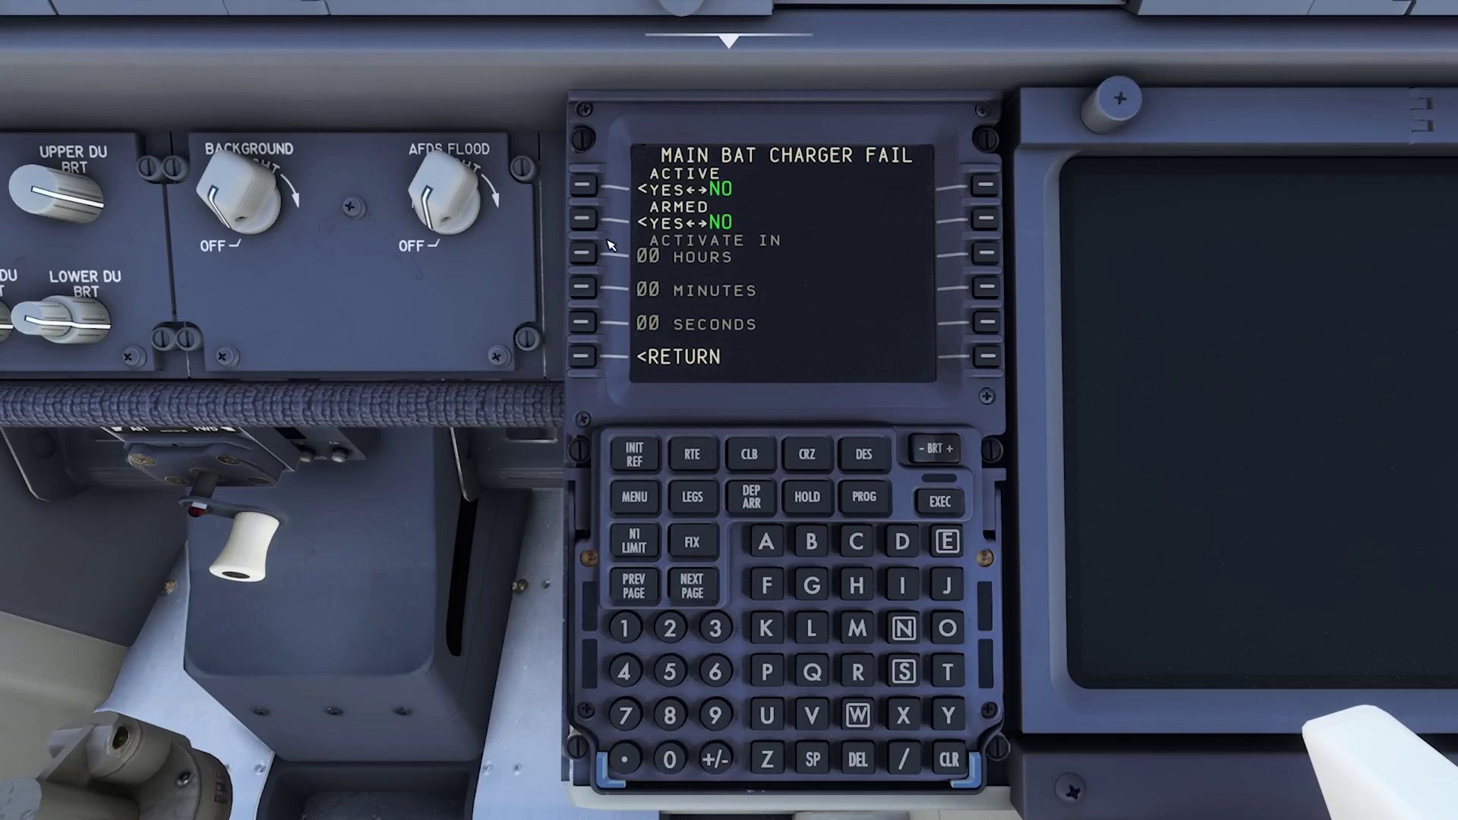
# Toggle the MAIN BAT CHARGER FAIL active setting and execute it so the failure is active.
pyautogui.click(593, 188)
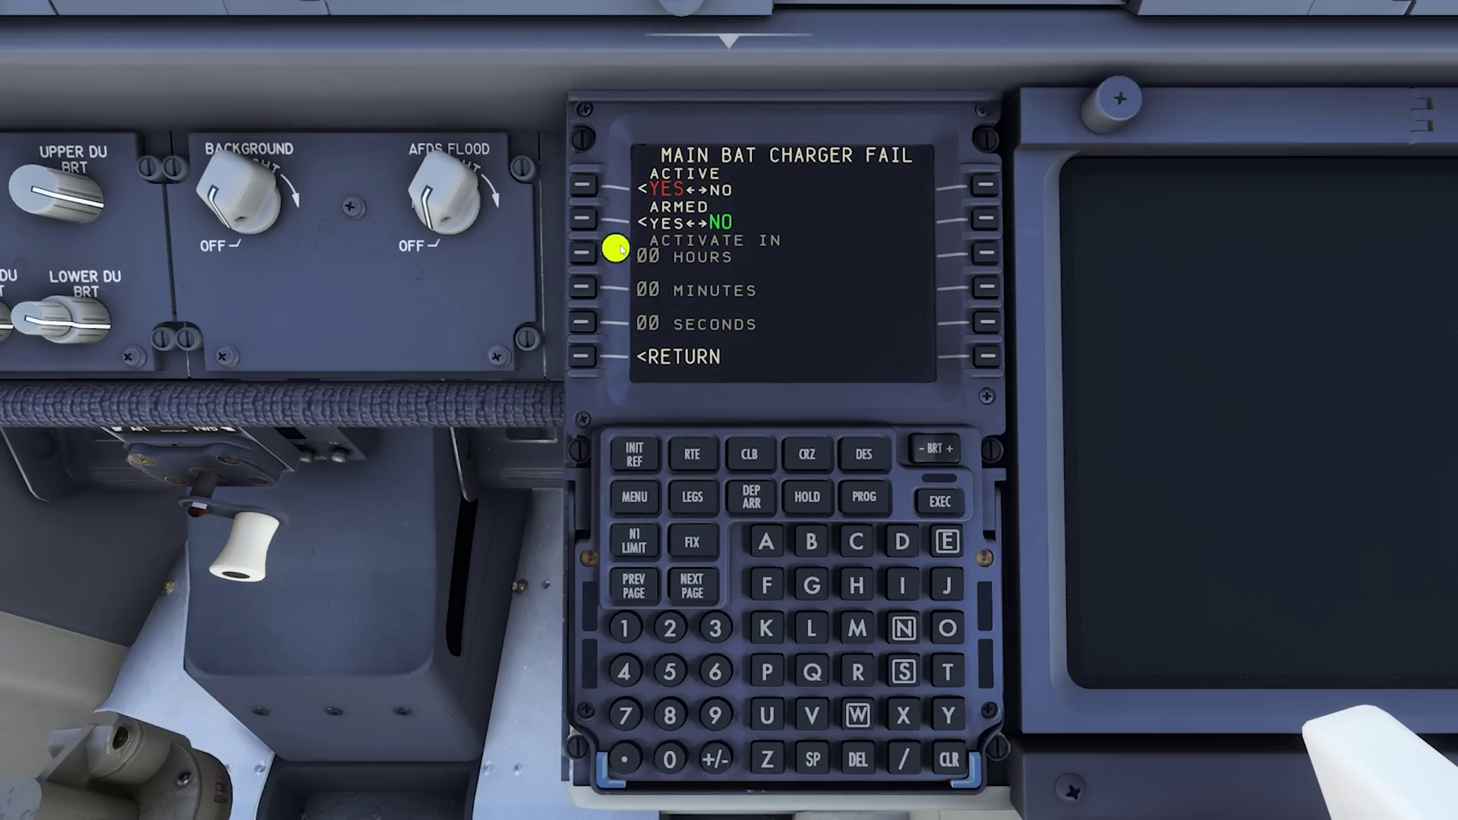
pyautogui.click(585, 187)
pyautogui.click(940, 503)
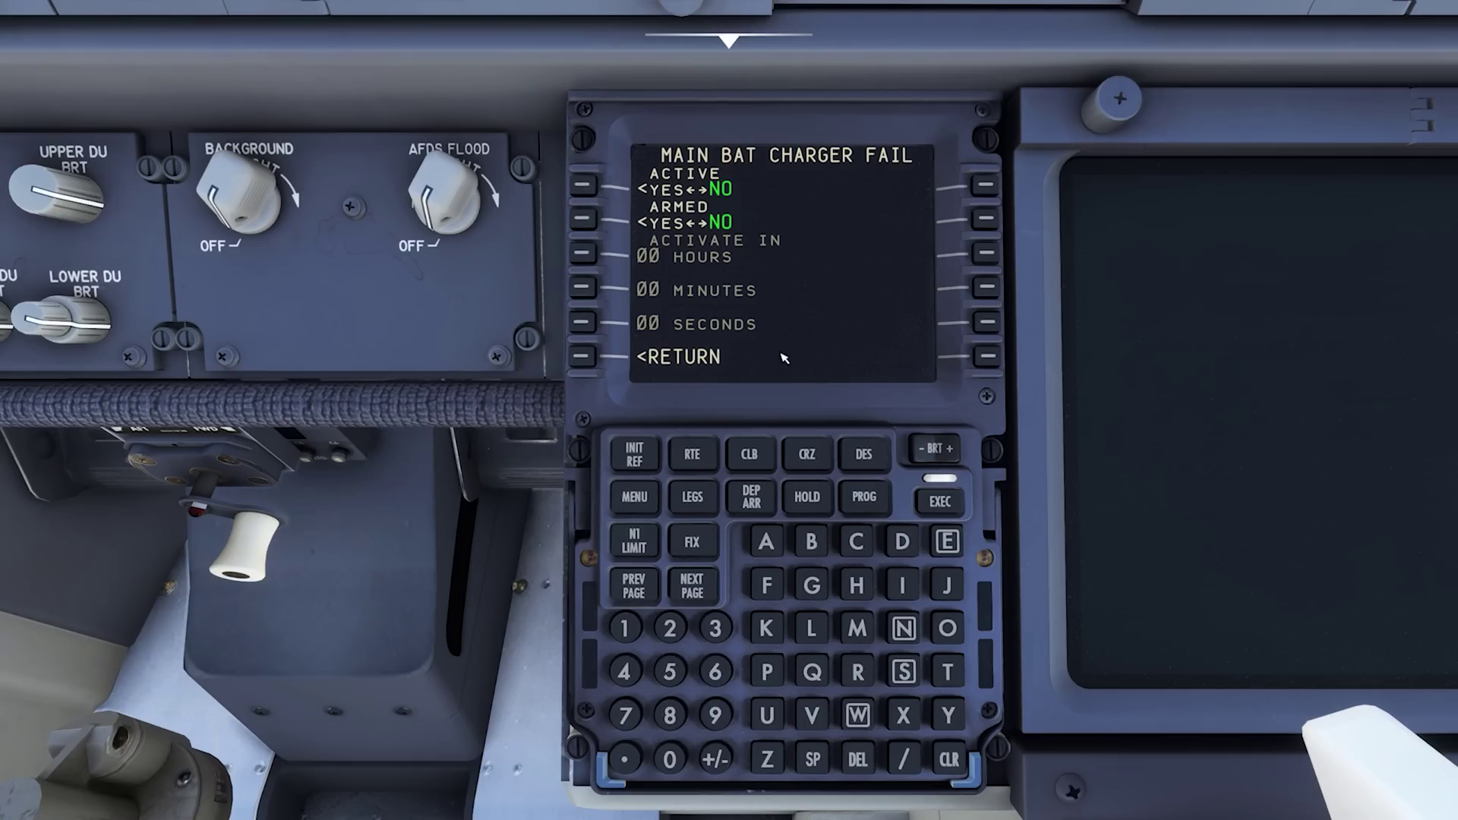
pyautogui.click(931, 501)
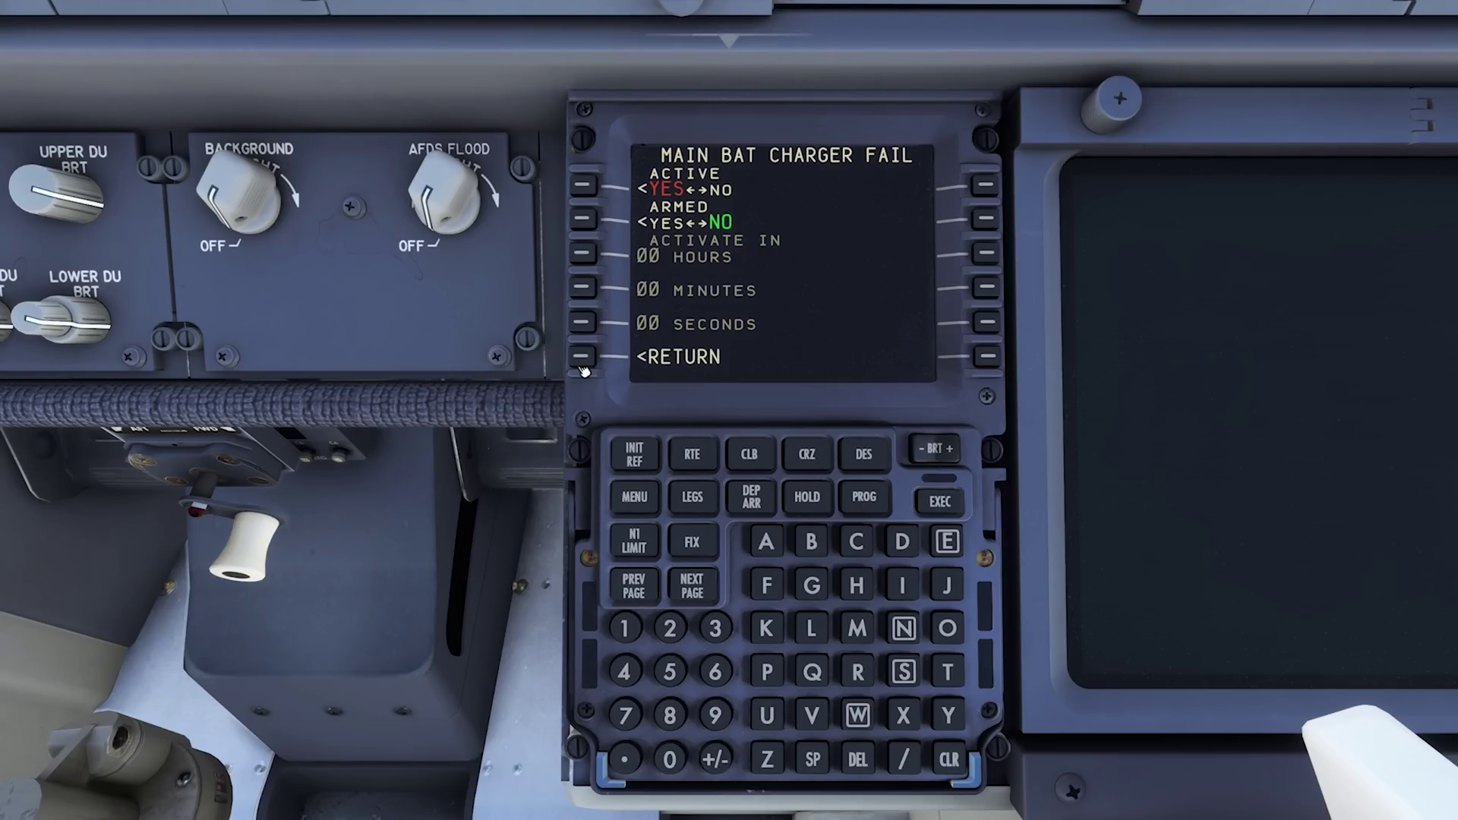
# Return to the failed items list and clear all failed items.
pyautogui.click(584, 365)
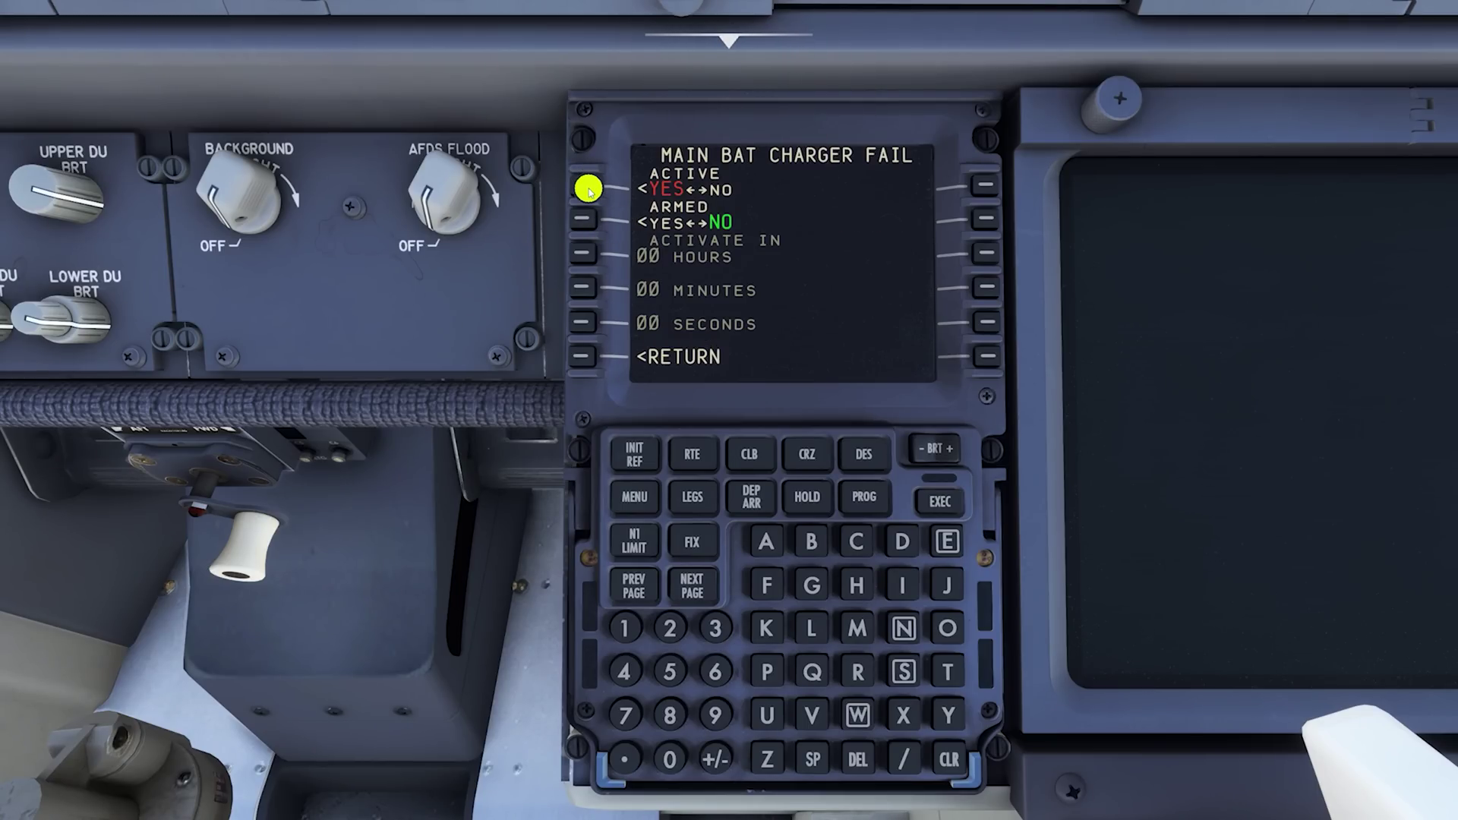
pyautogui.click(583, 357)
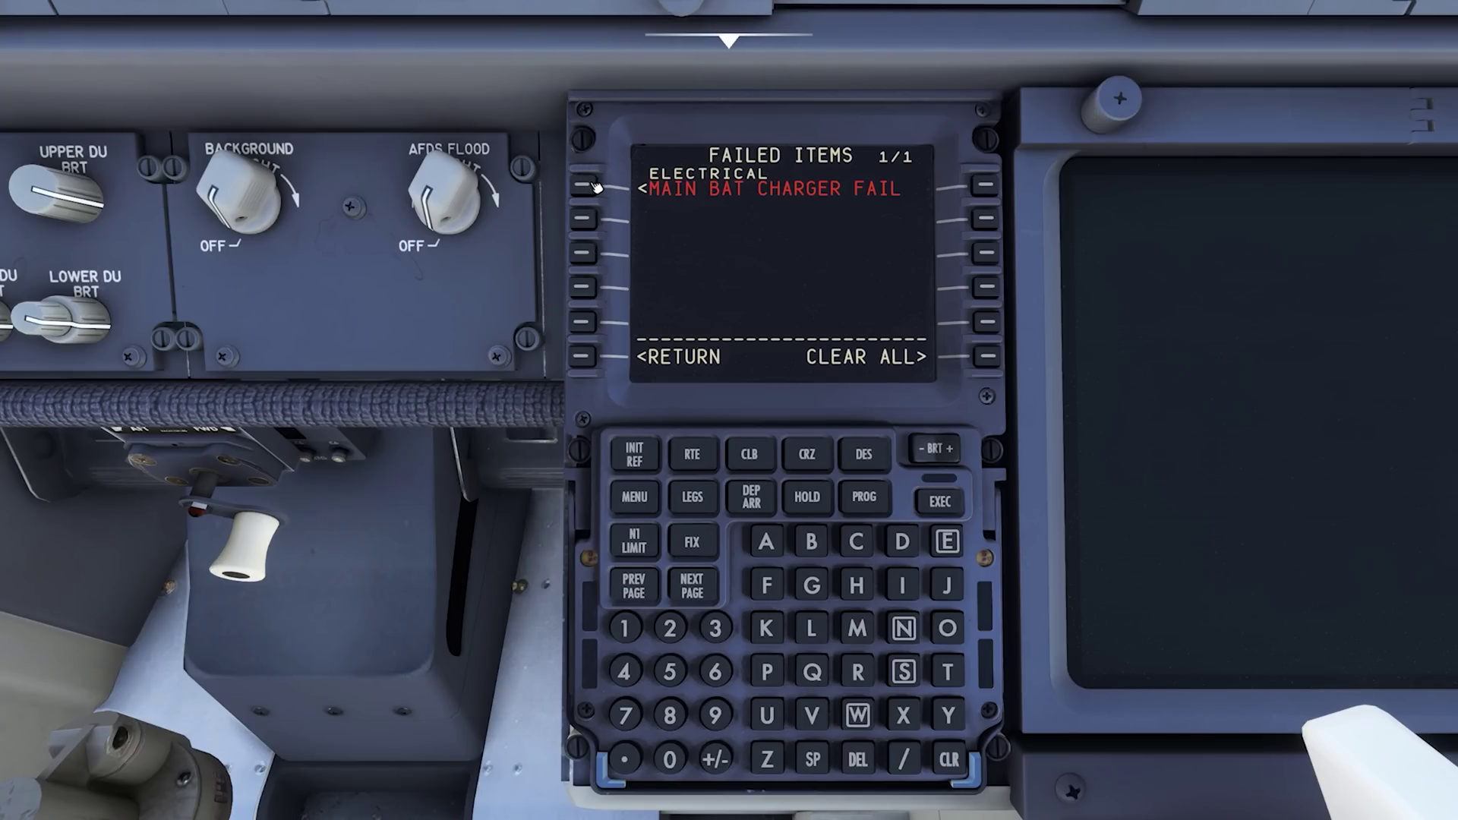
pyautogui.click(990, 367)
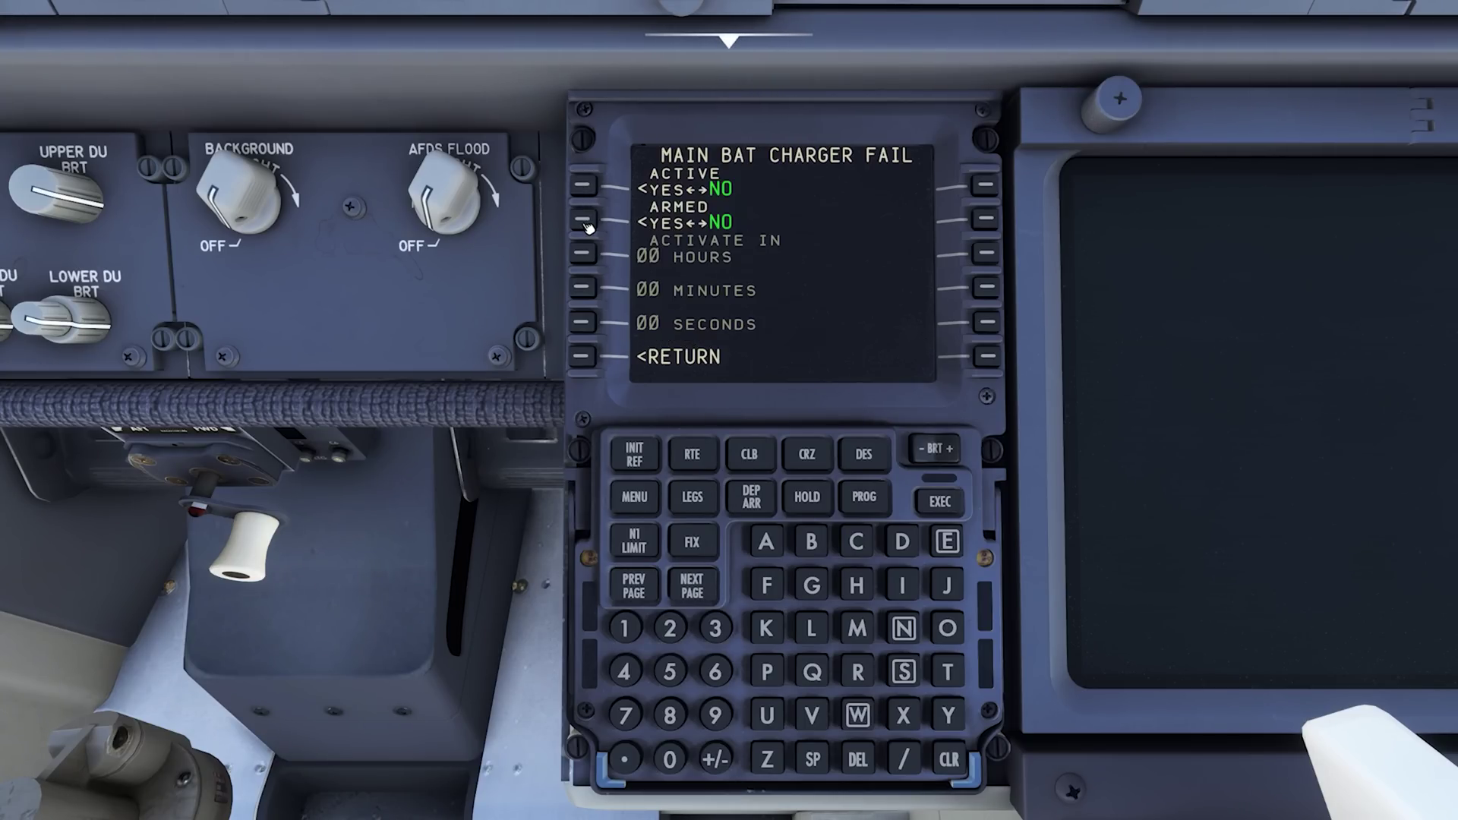
# Set MAIN BAT CHARGER FAIL to active again and execute the change.
pyautogui.click(583, 185)
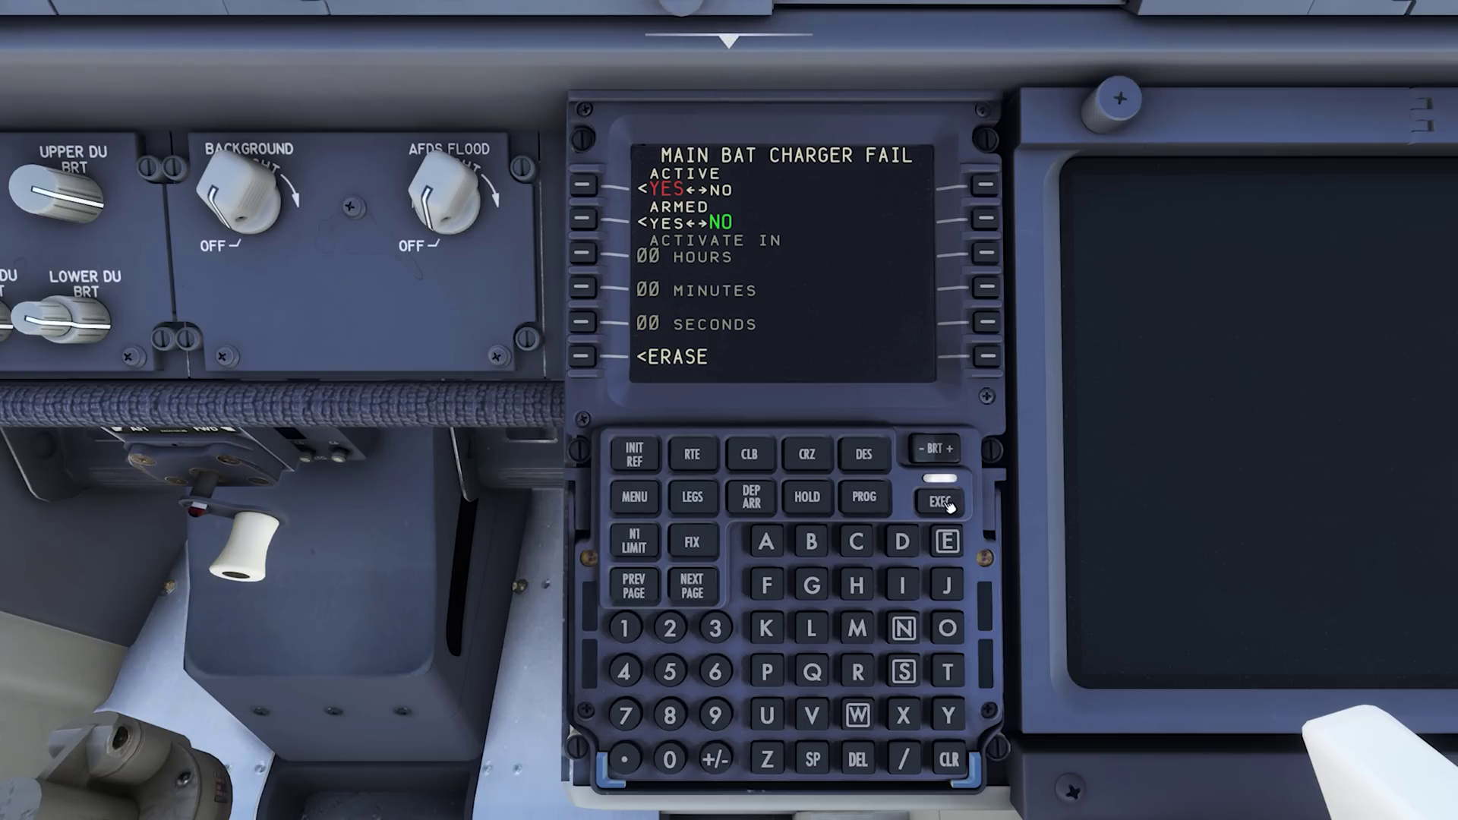
pyautogui.click(947, 505)
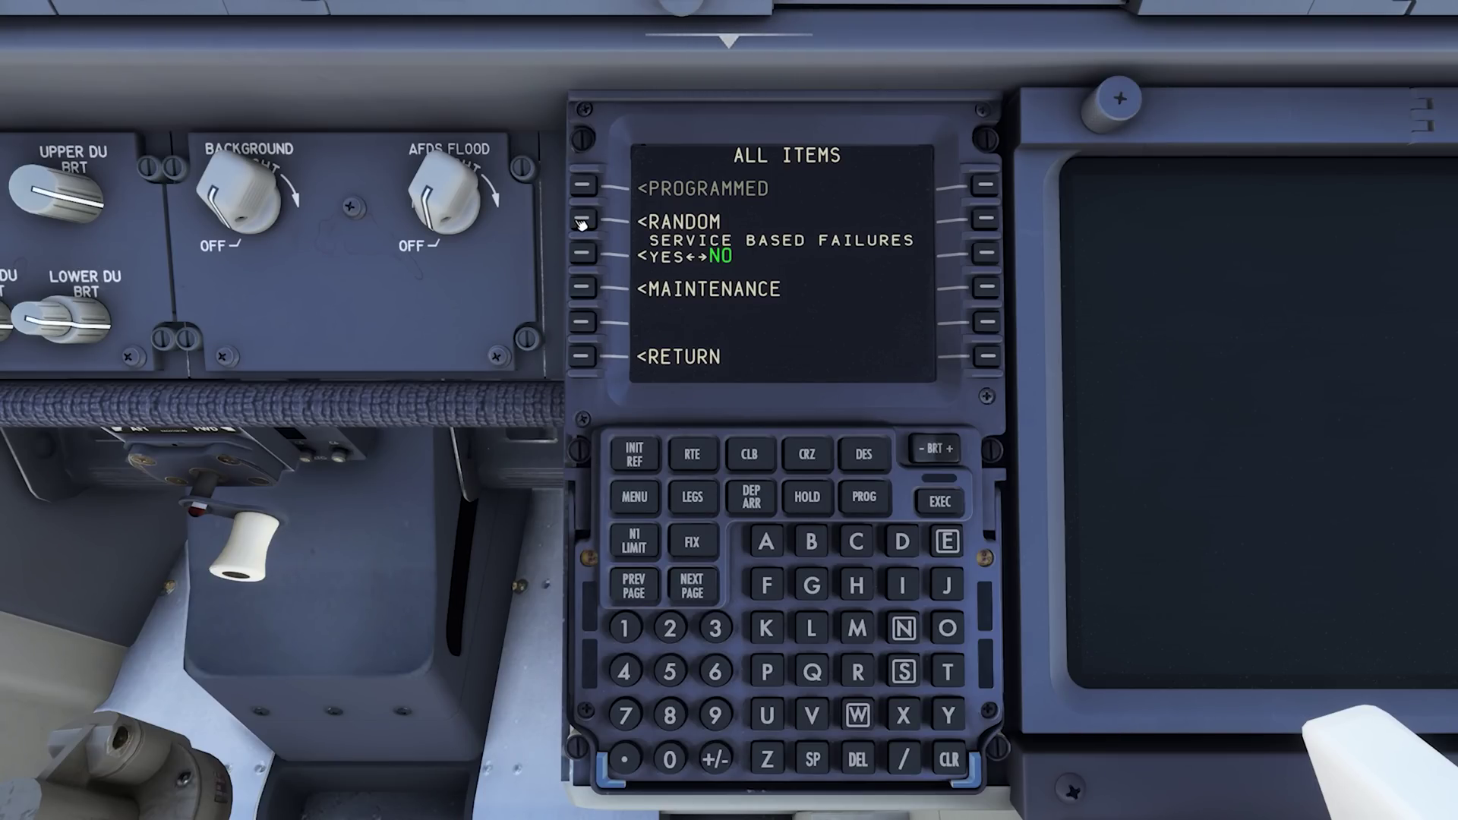
# Enable random failures for all items, set 2 events per 10 hours and execute the changes.
pyautogui.click(581, 222)
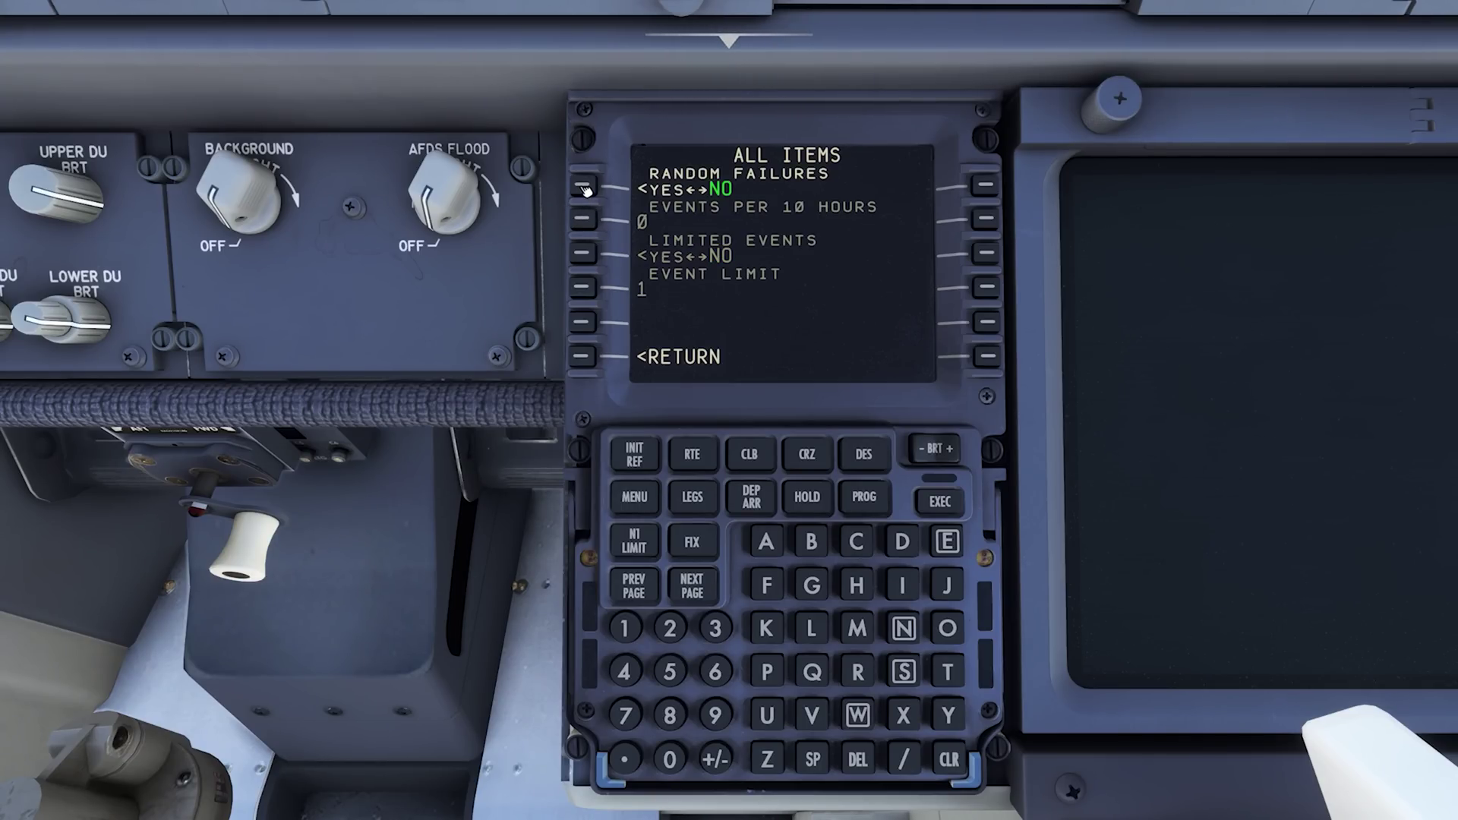
pyautogui.click(584, 187)
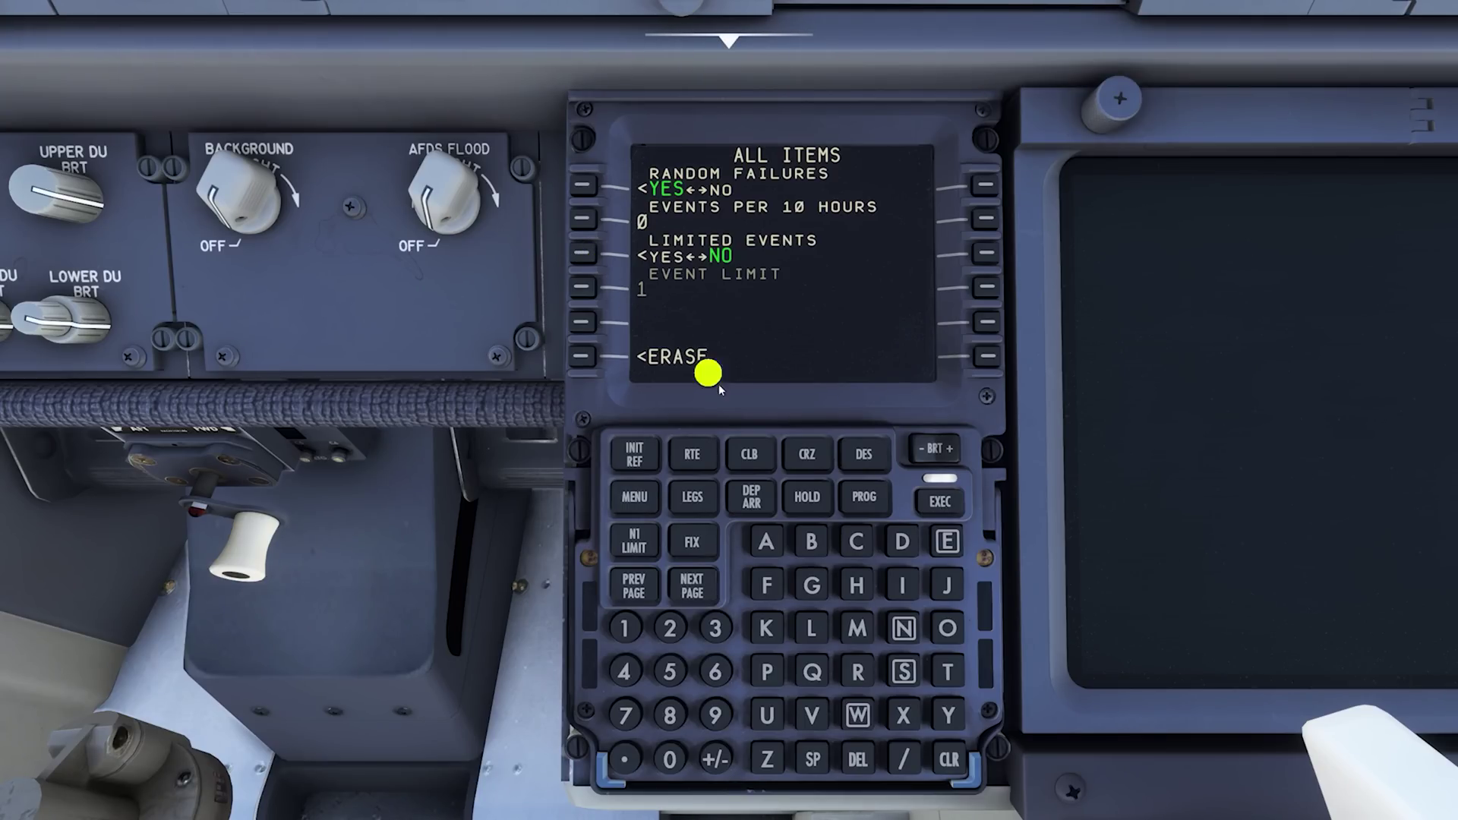
pyautogui.click(941, 502)
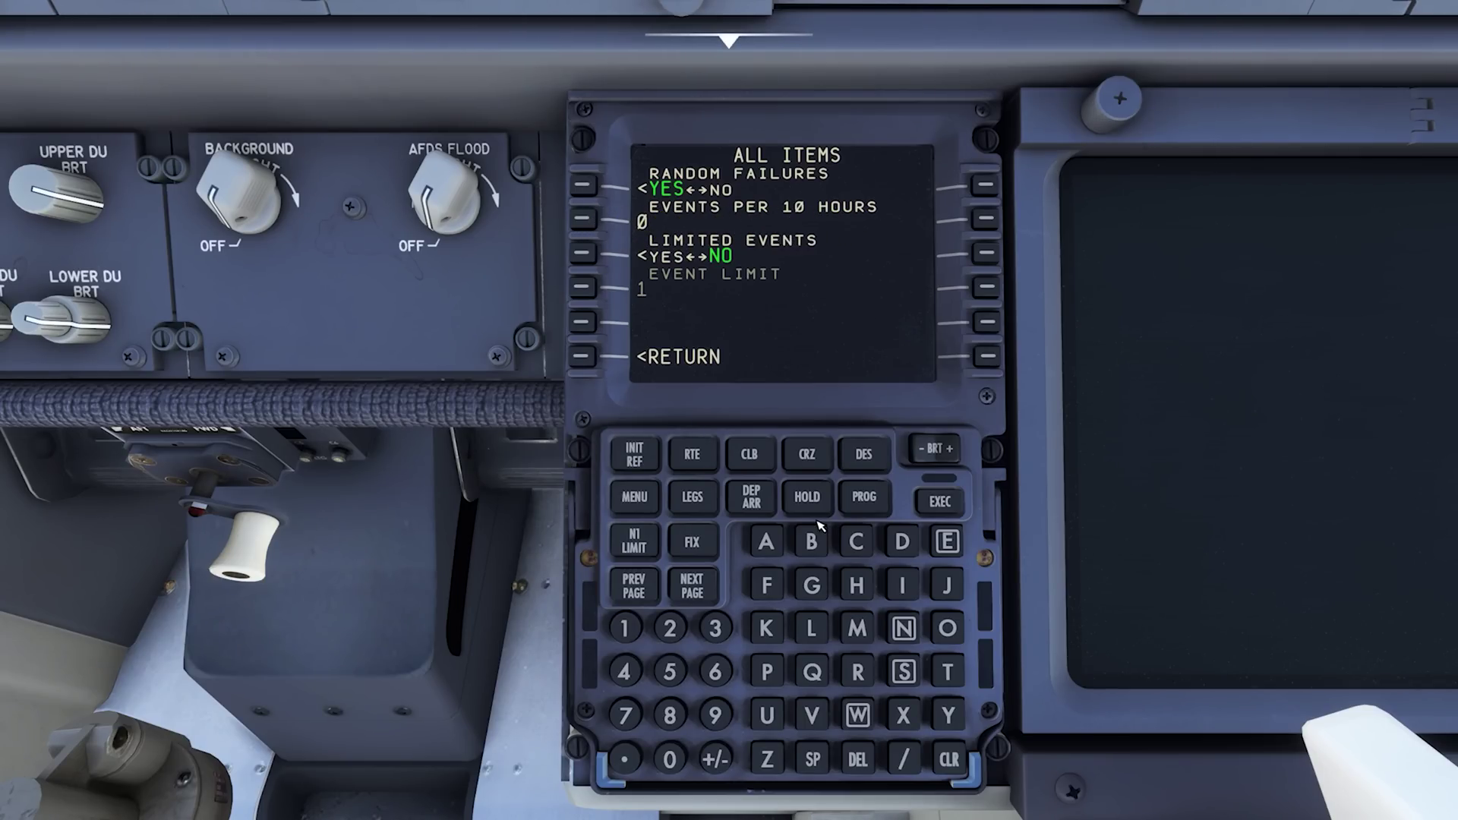
pyautogui.click(670, 630)
pyautogui.click(586, 222)
pyautogui.click(586, 222)
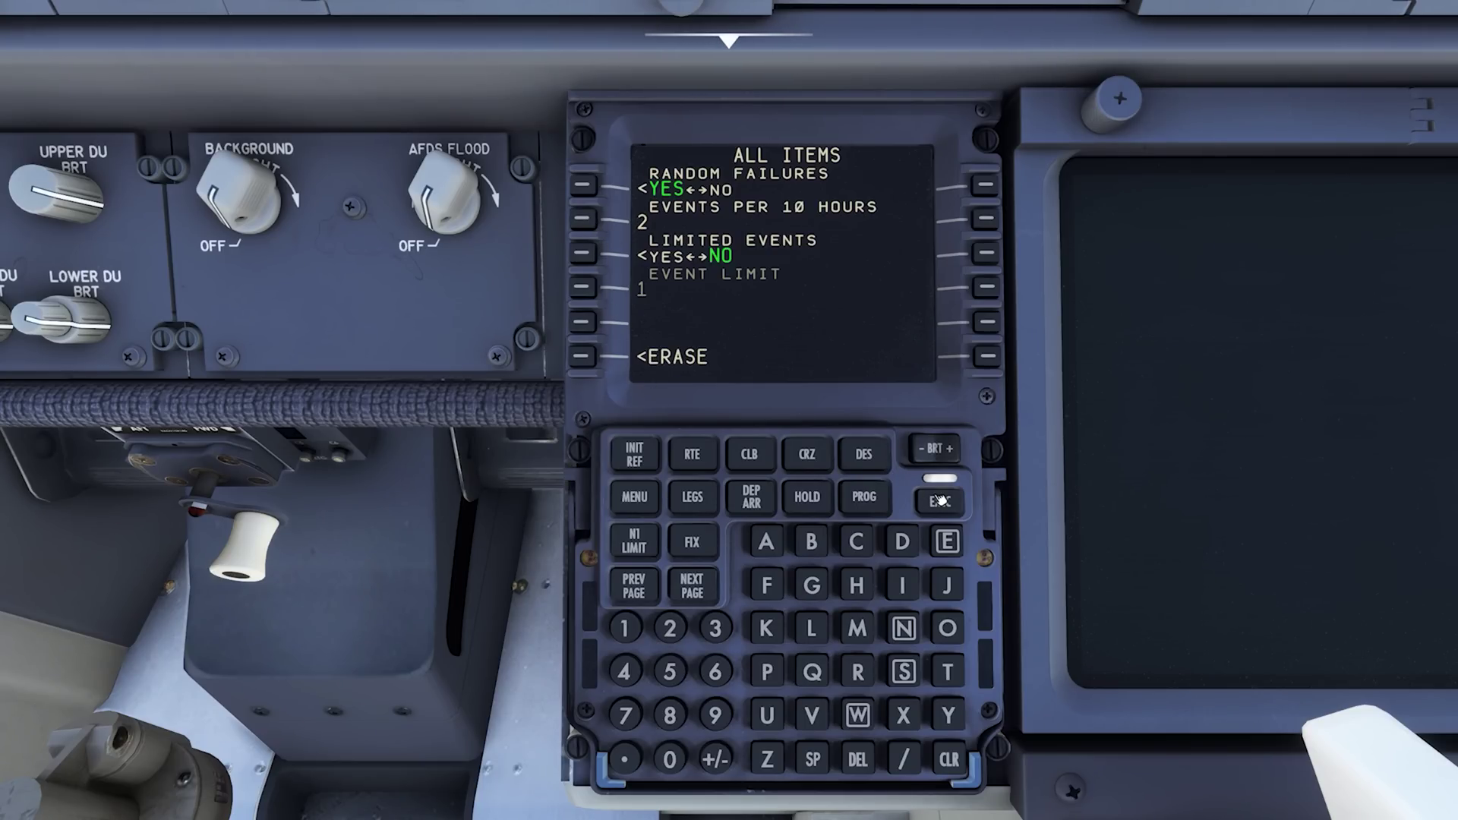
pyautogui.click(940, 501)
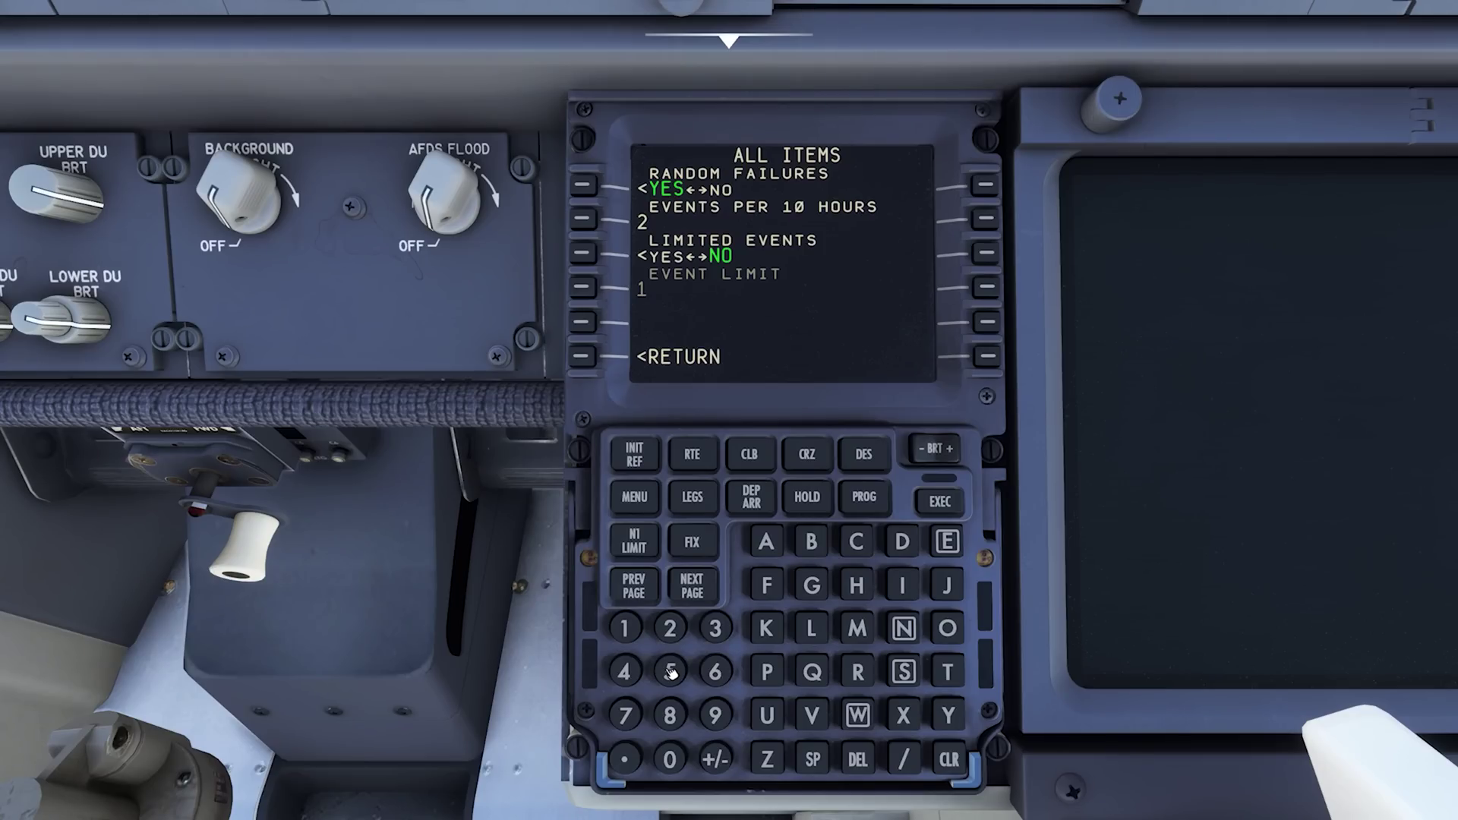
# Set the random failure rate for all items to 10 events per 10 hours and execute it.
pyautogui.click(626, 632)
pyautogui.click(672, 761)
pyautogui.click(583, 219)
pyautogui.click(940, 502)
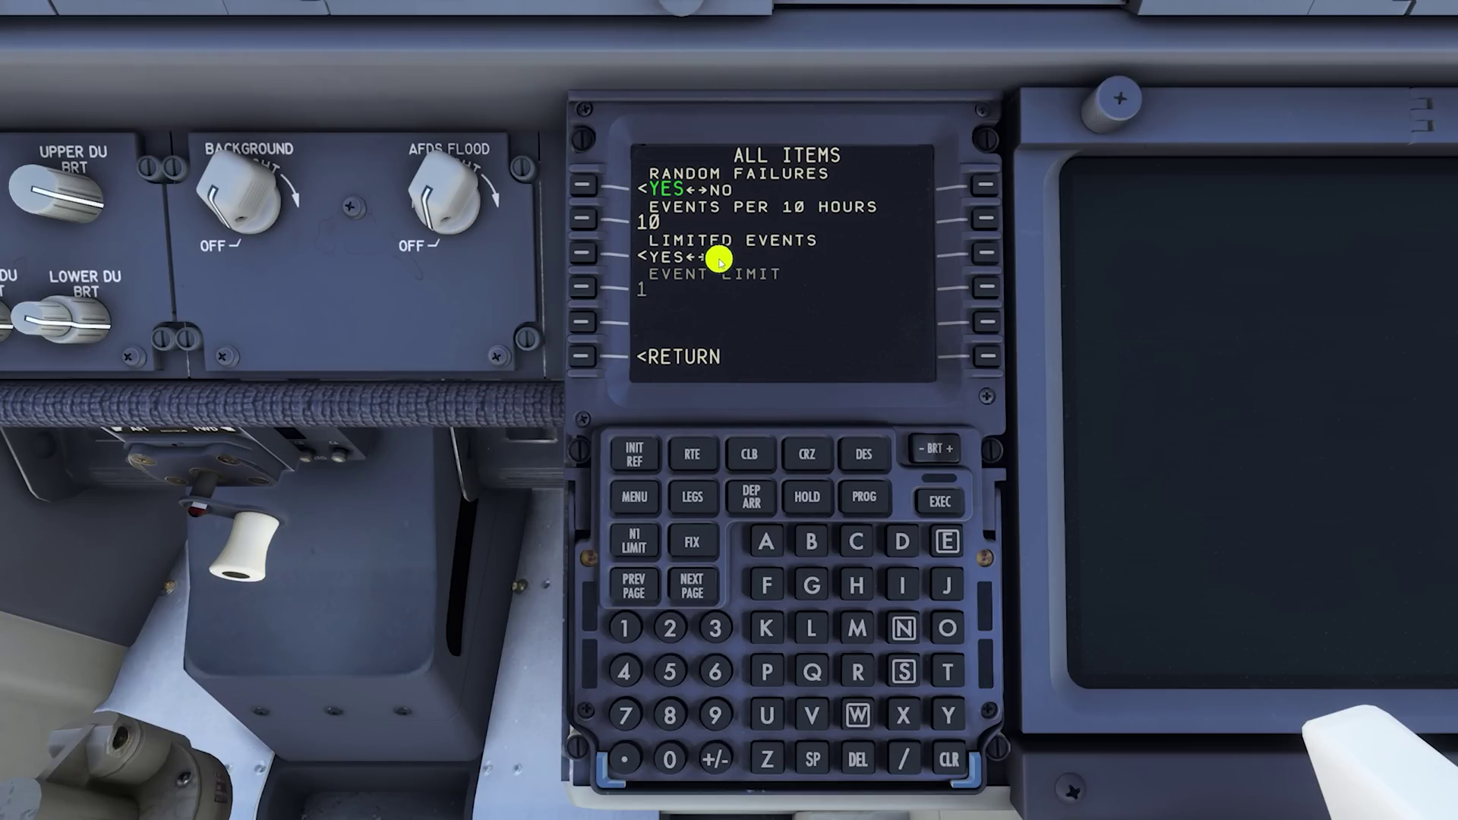
# Enable limited events for all items with an event limit of 3 and execute the changes.
pyautogui.click(583, 253)
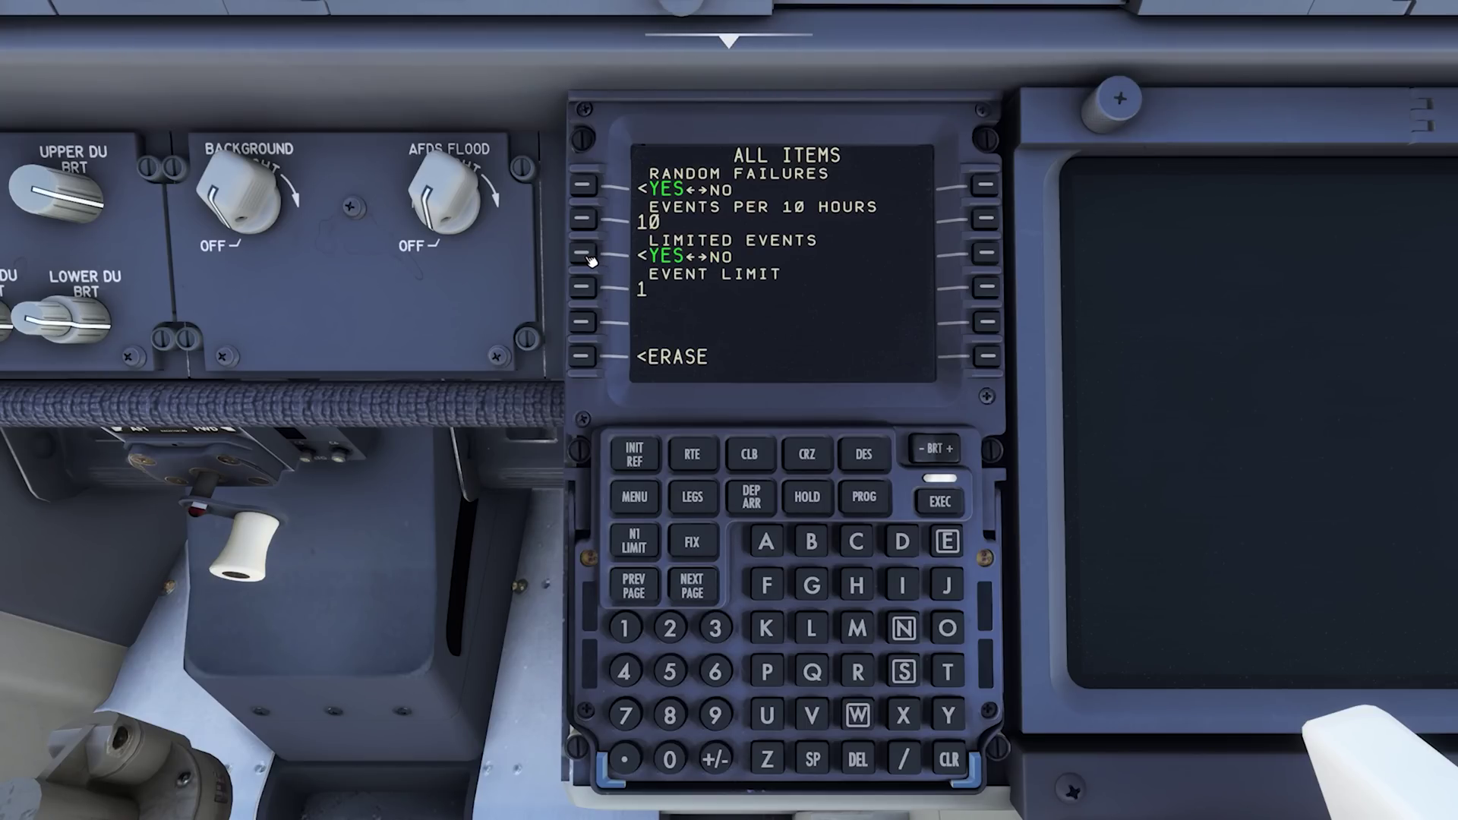
pyautogui.click(921, 501)
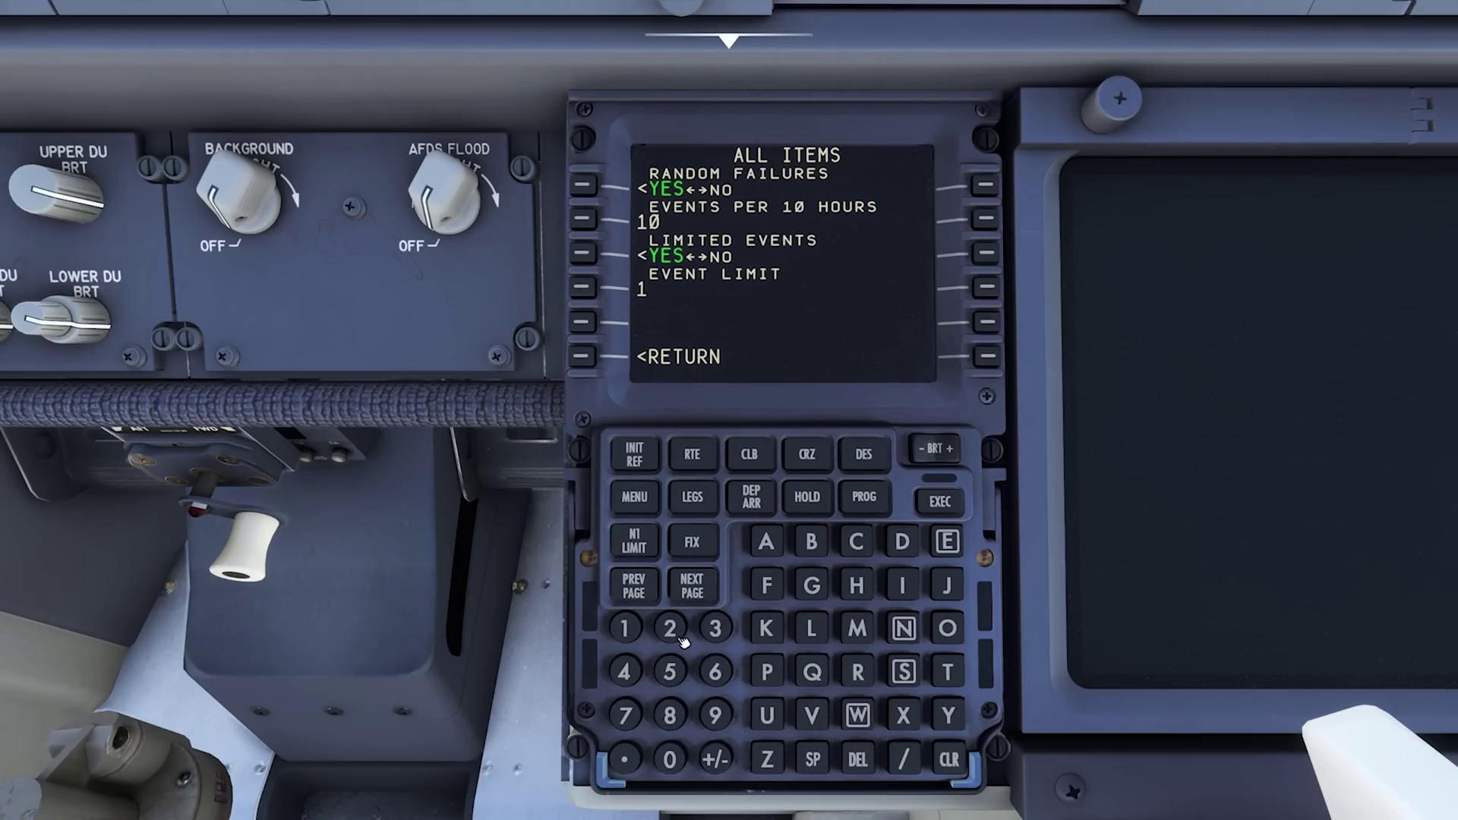
pyautogui.click(716, 629)
pyautogui.click(583, 287)
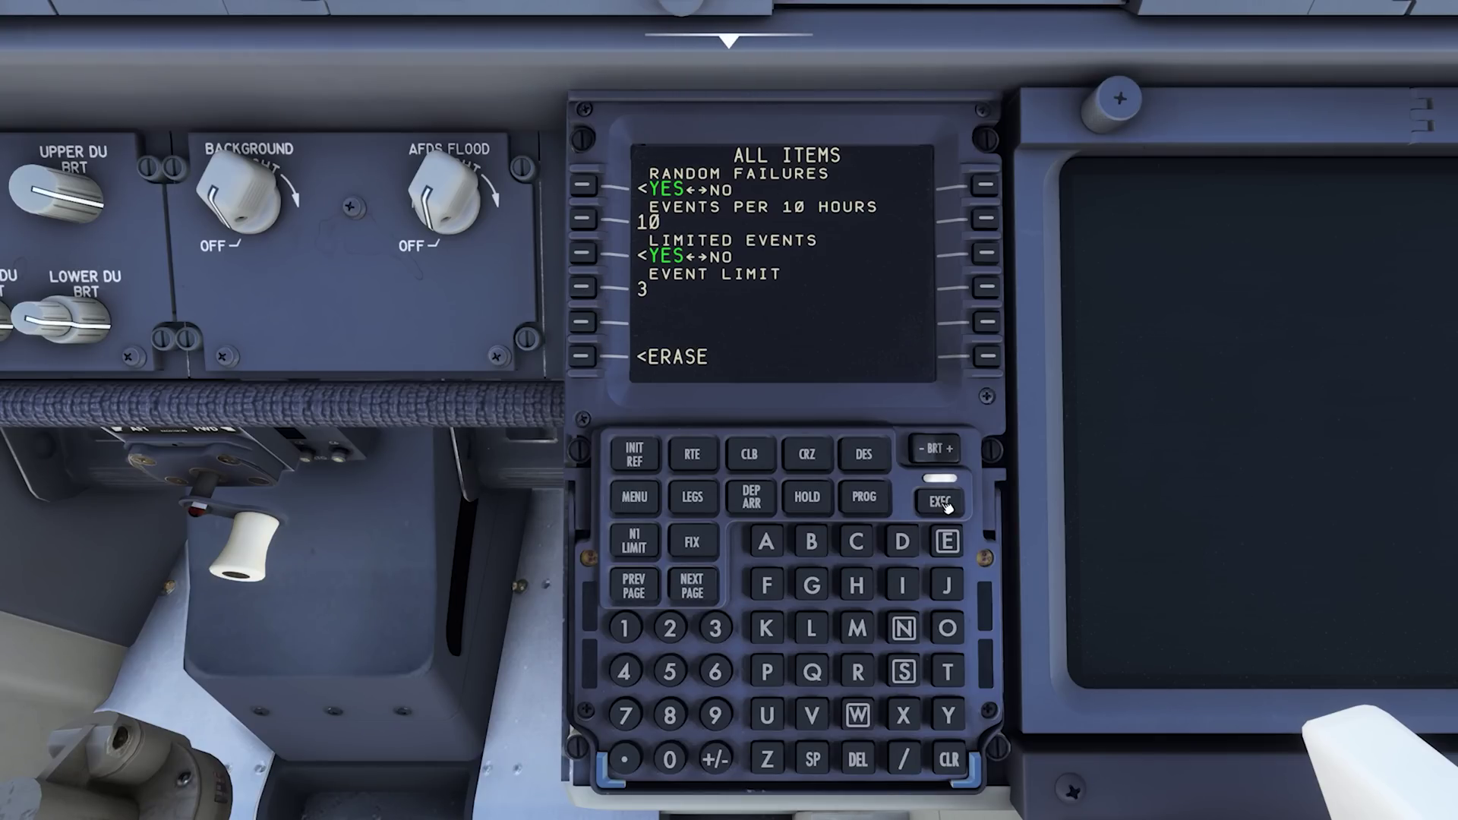
pyautogui.click(940, 501)
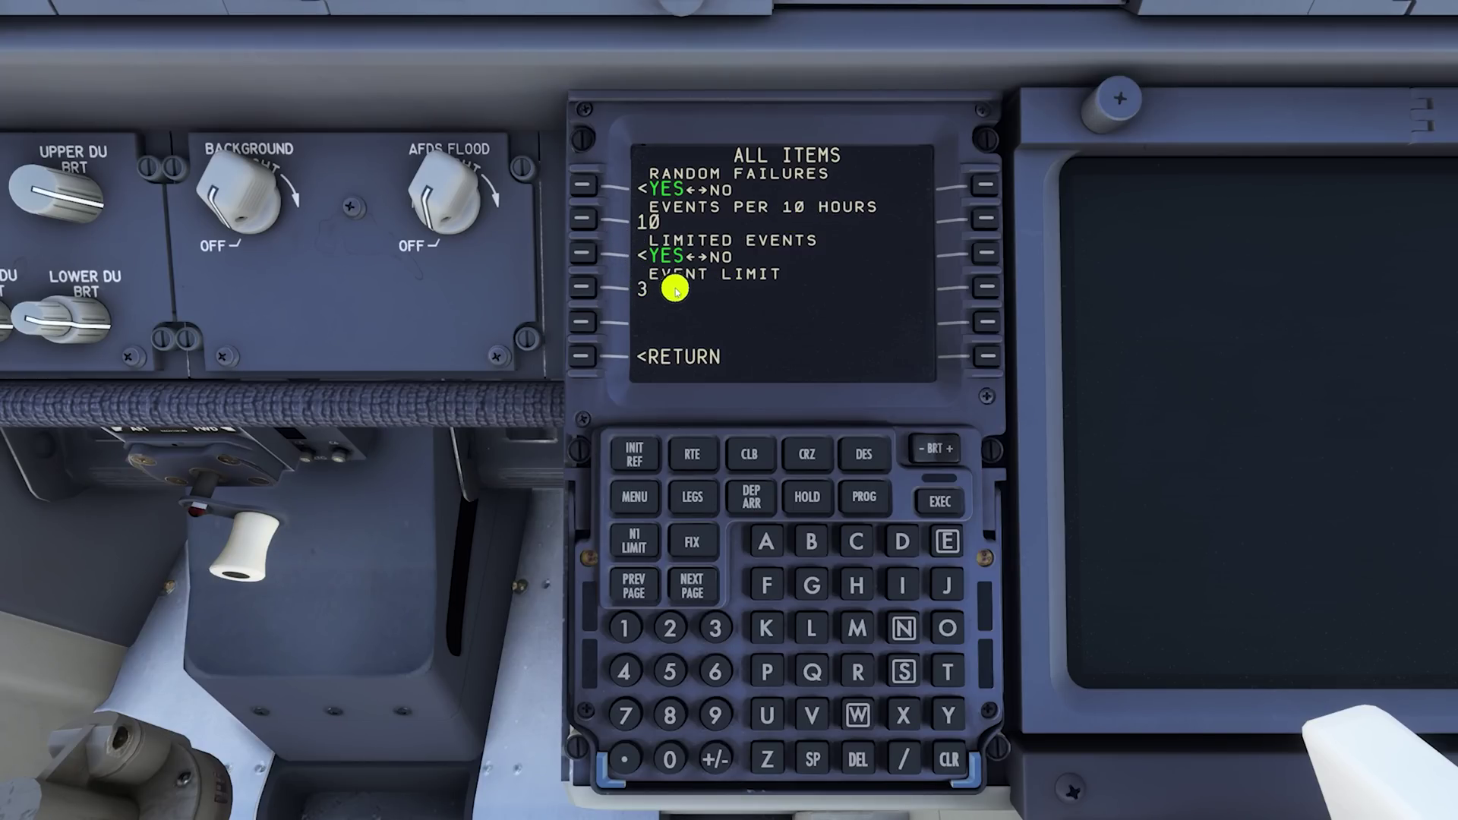
pyautogui.write('3')
pyautogui.click(630, 290)
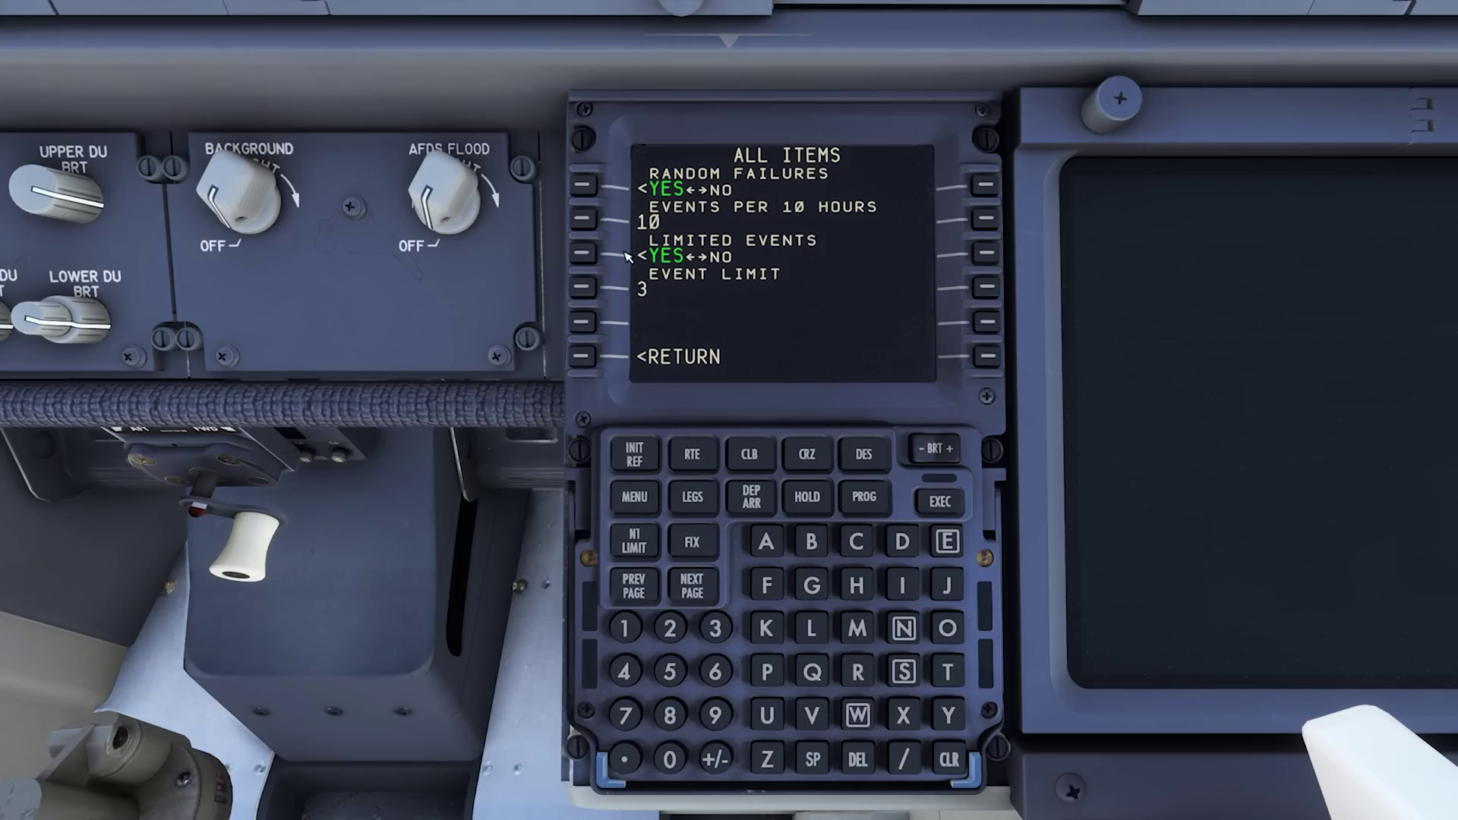
# Turn off limited events and random failures for all items, and toggle service based failures.
pyautogui.click(584, 253)
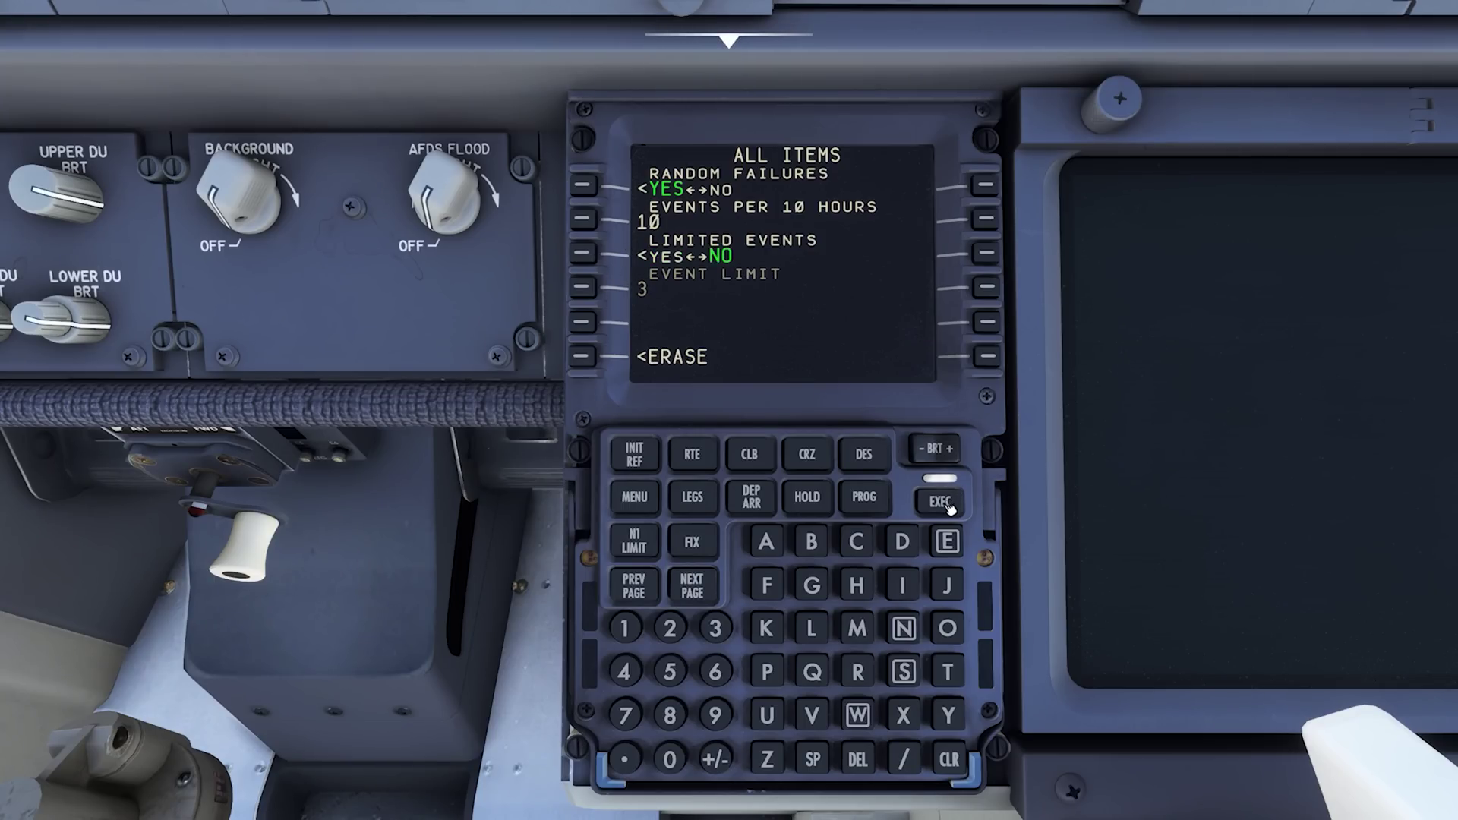
pyautogui.click(584, 187)
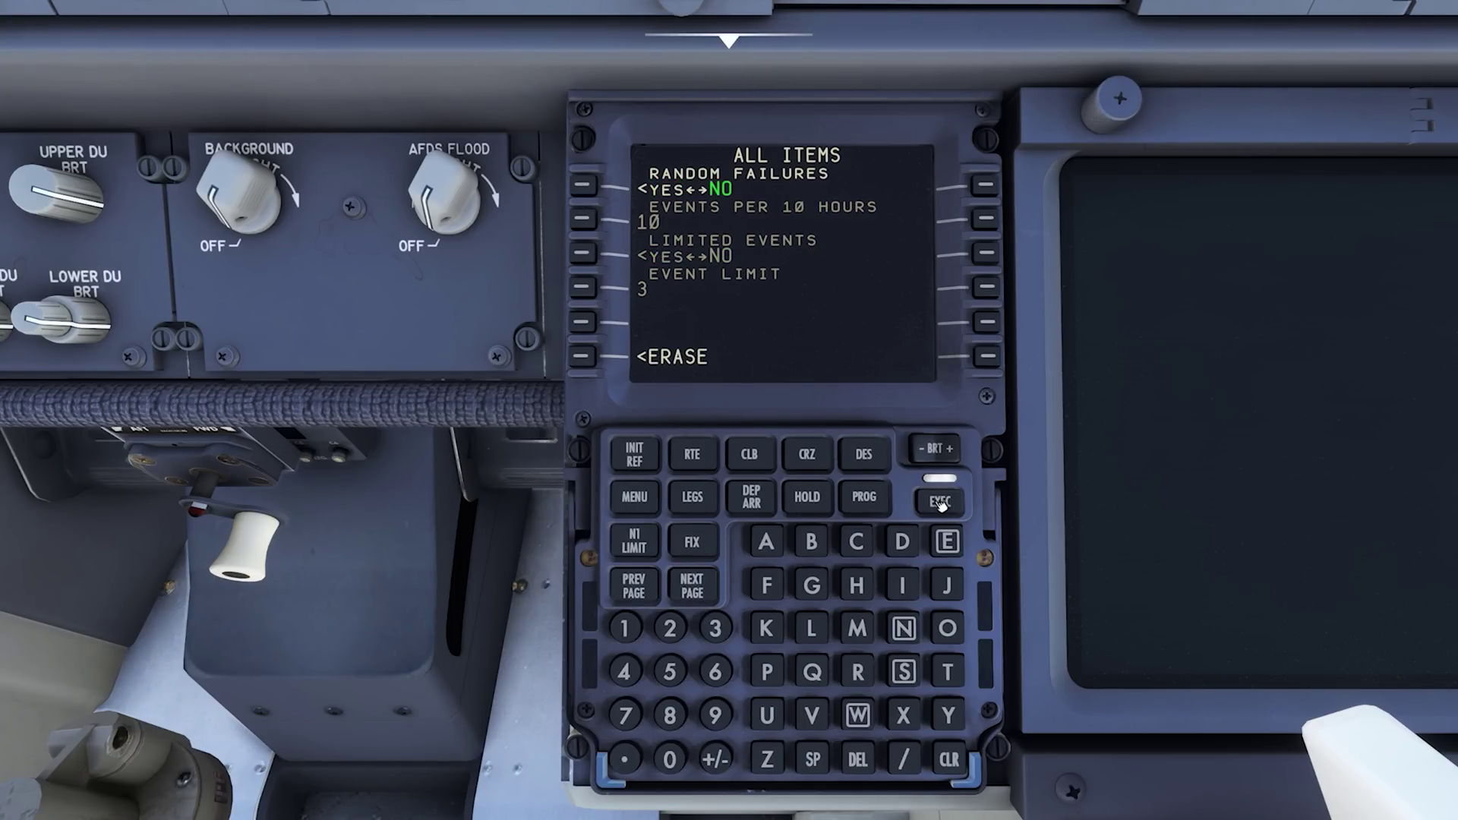
pyautogui.click(583, 357)
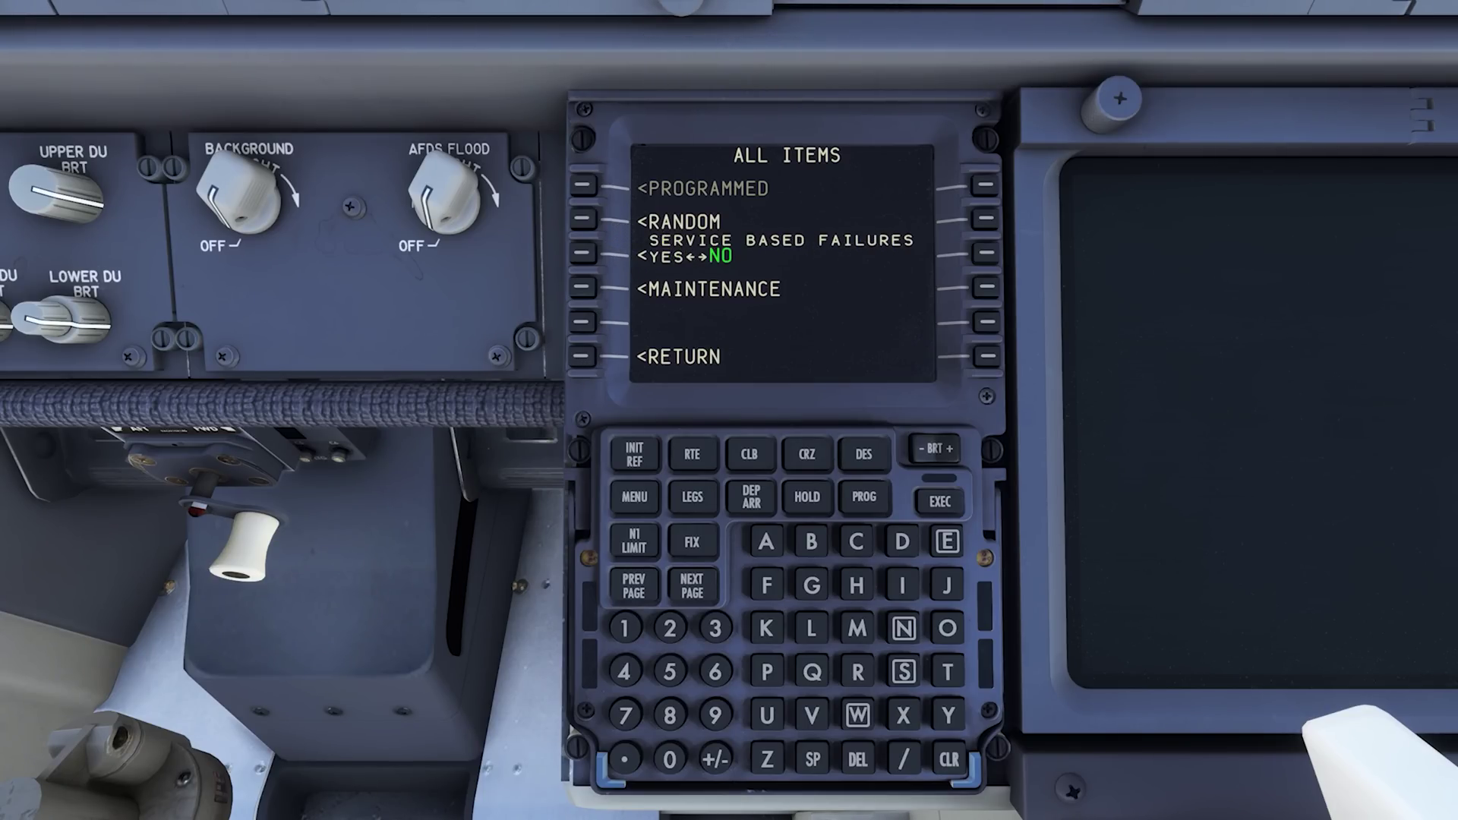
pyautogui.click(588, 254)
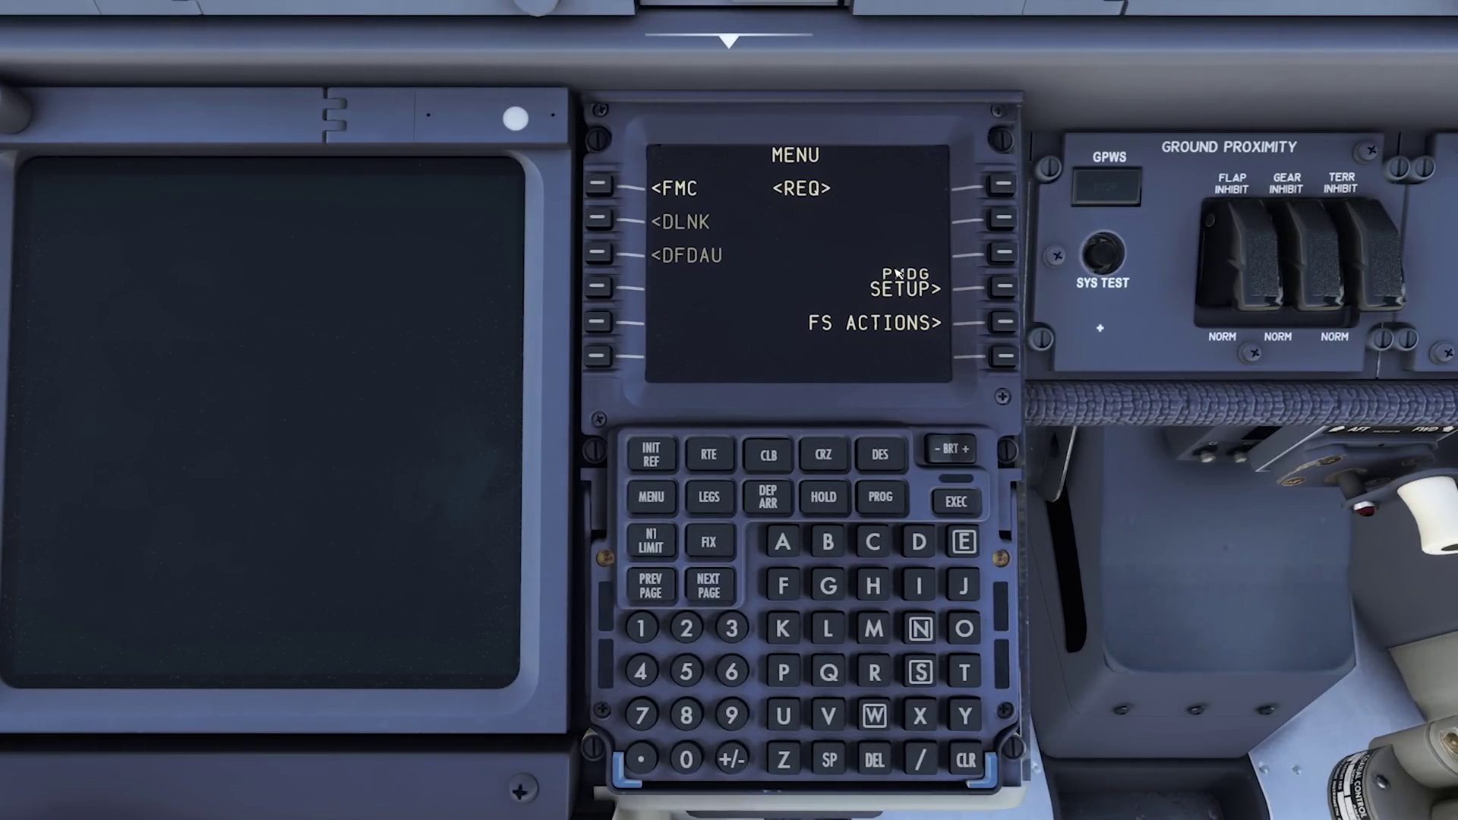
# Open the ground maintenance actions under FS ACTIONS and view their second page.
pyautogui.click(1004, 323)
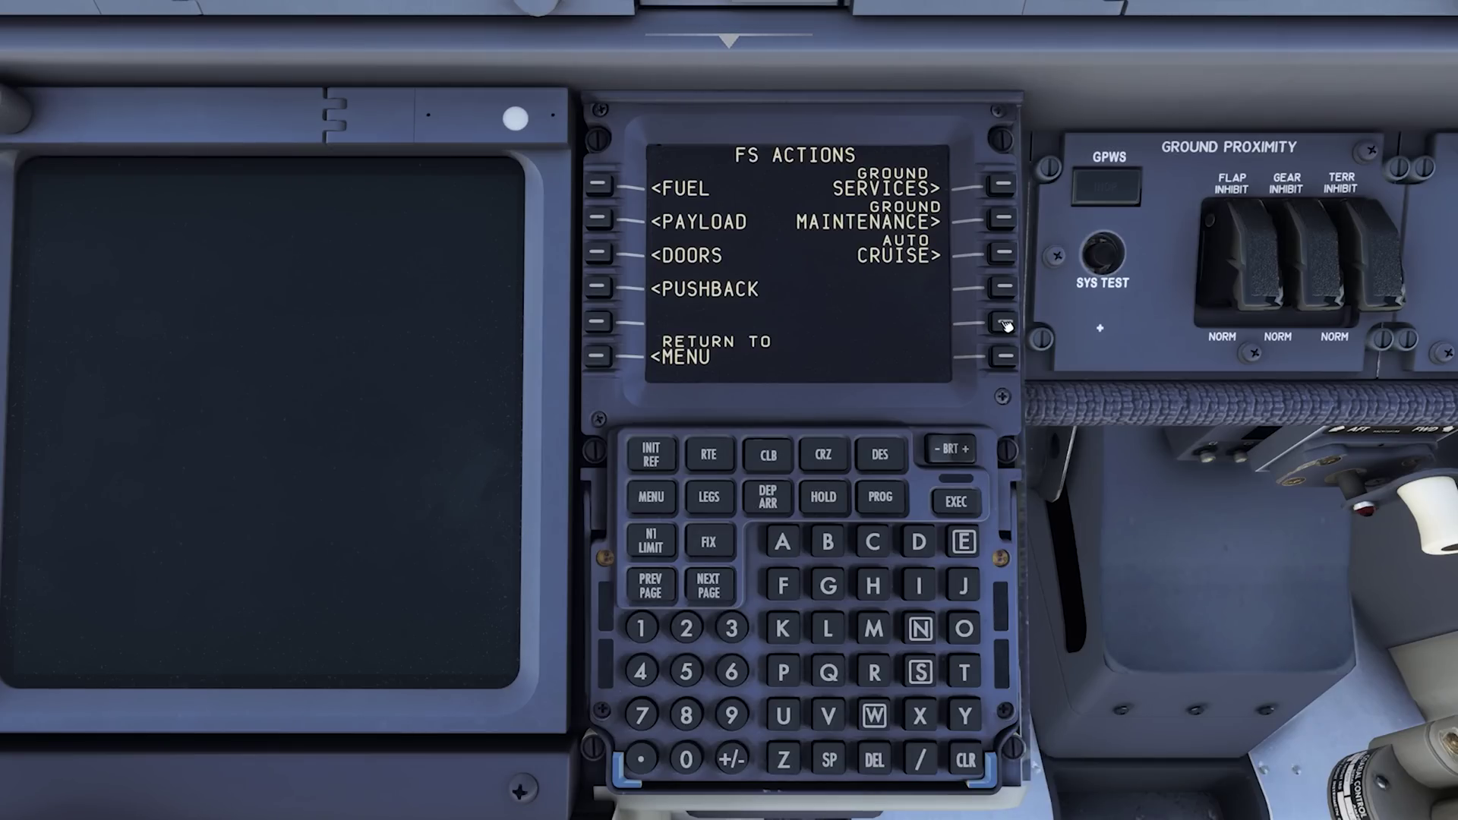
pyautogui.click(1003, 221)
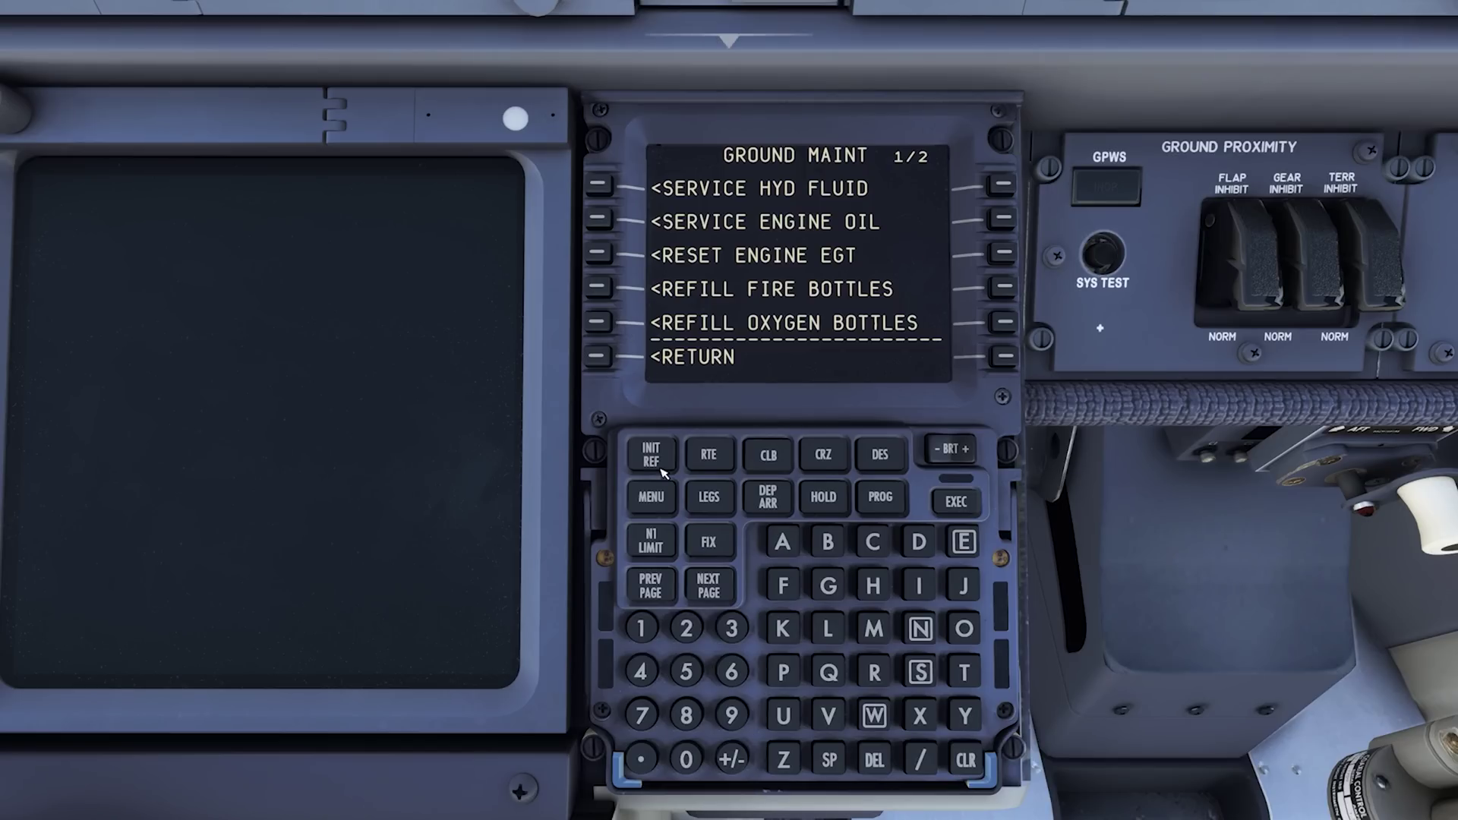
pyautogui.click(708, 587)
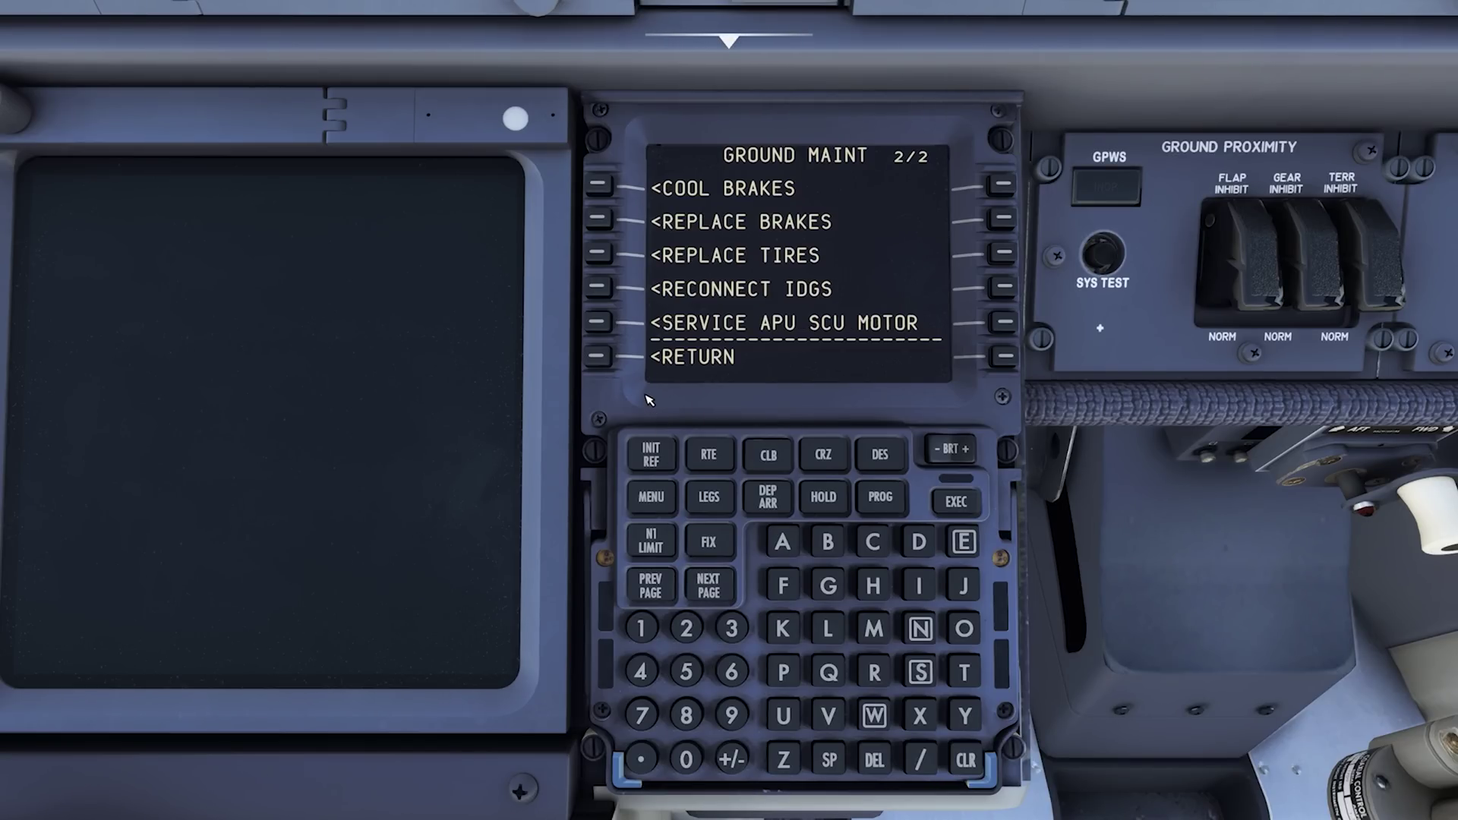